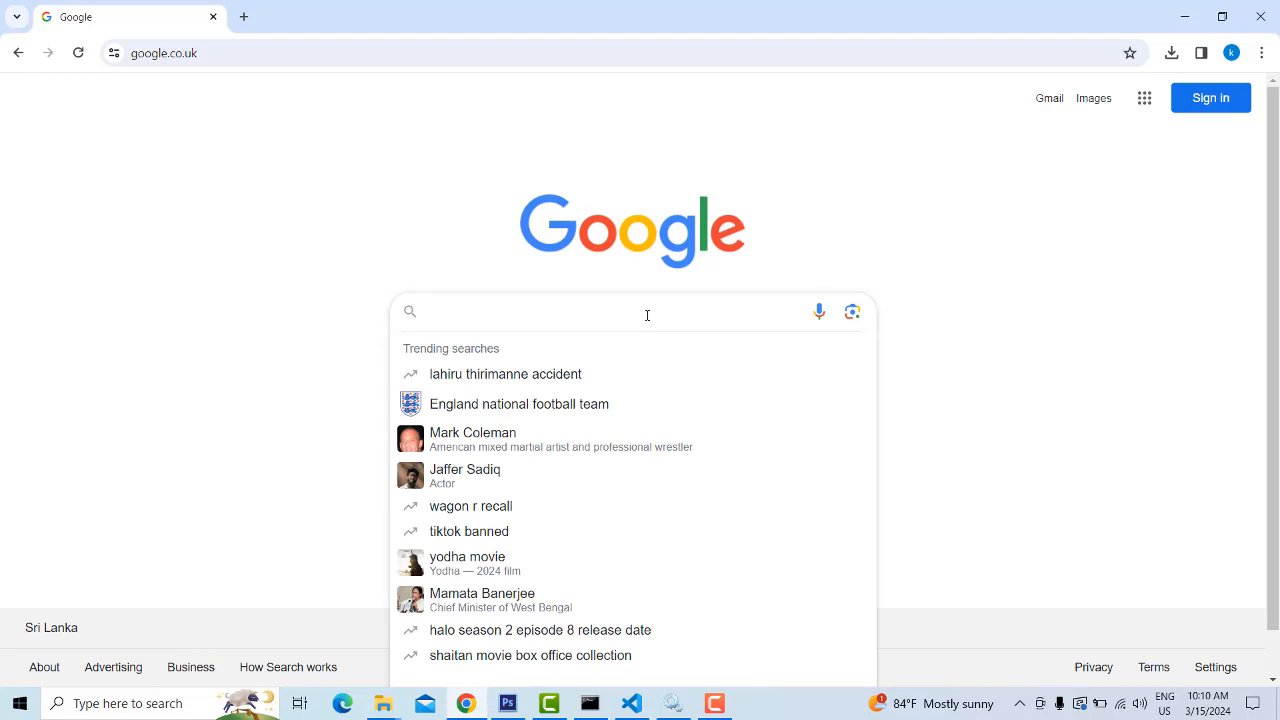
Search the web for "mongodb download" and open the MongoDB Community Server download page.
{"action": "type", "text": "mon"}
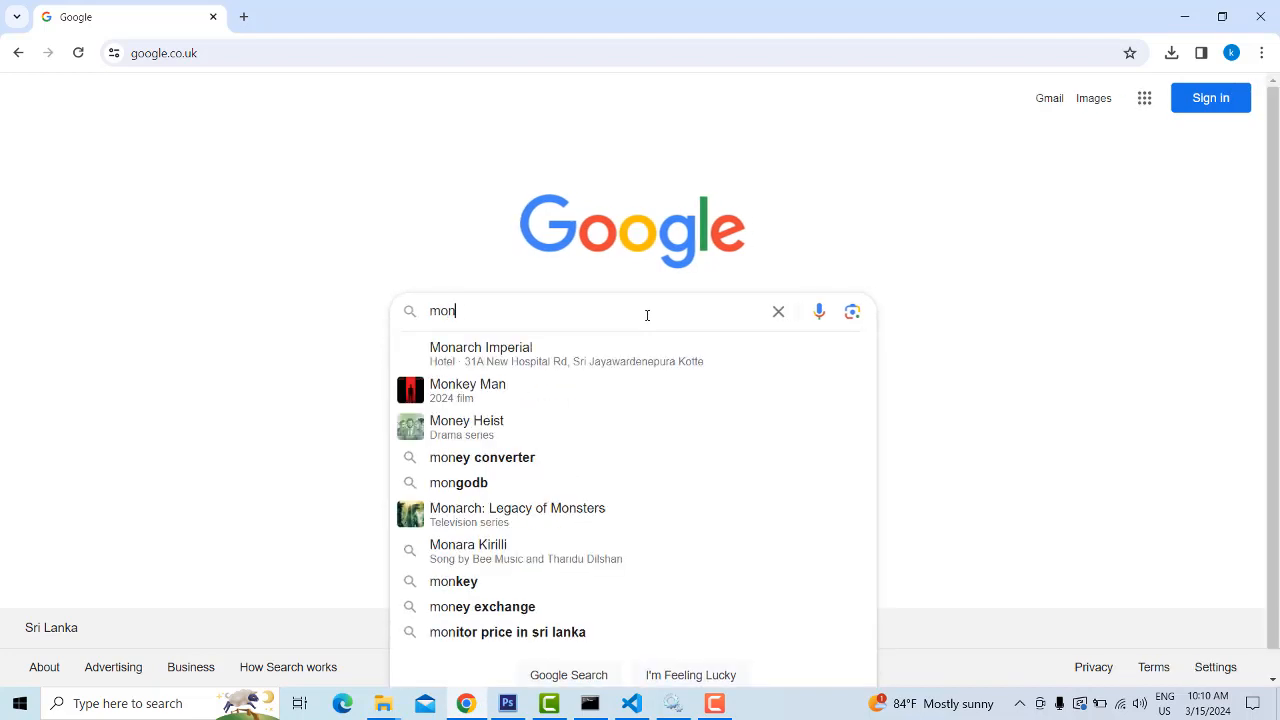
{"action": "type", "text": "godb "}
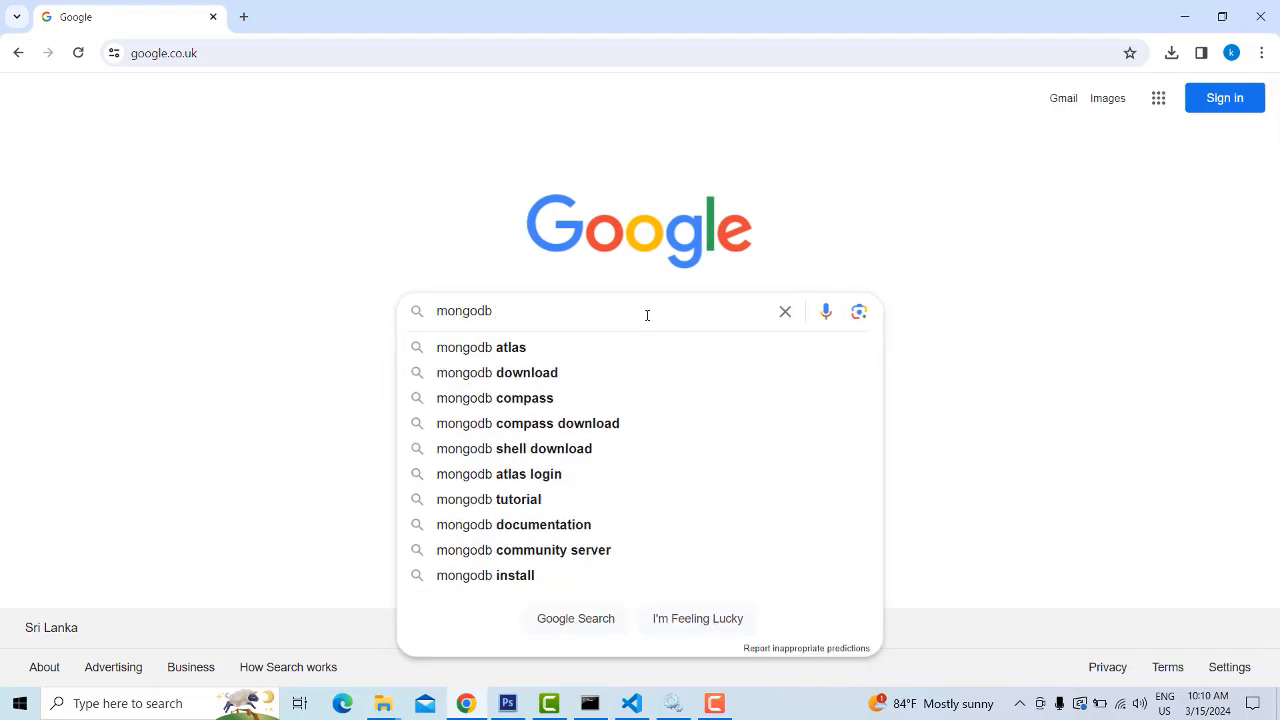
{"action": "type", "text": "download"}
{"action": "key", "text": "Return"}
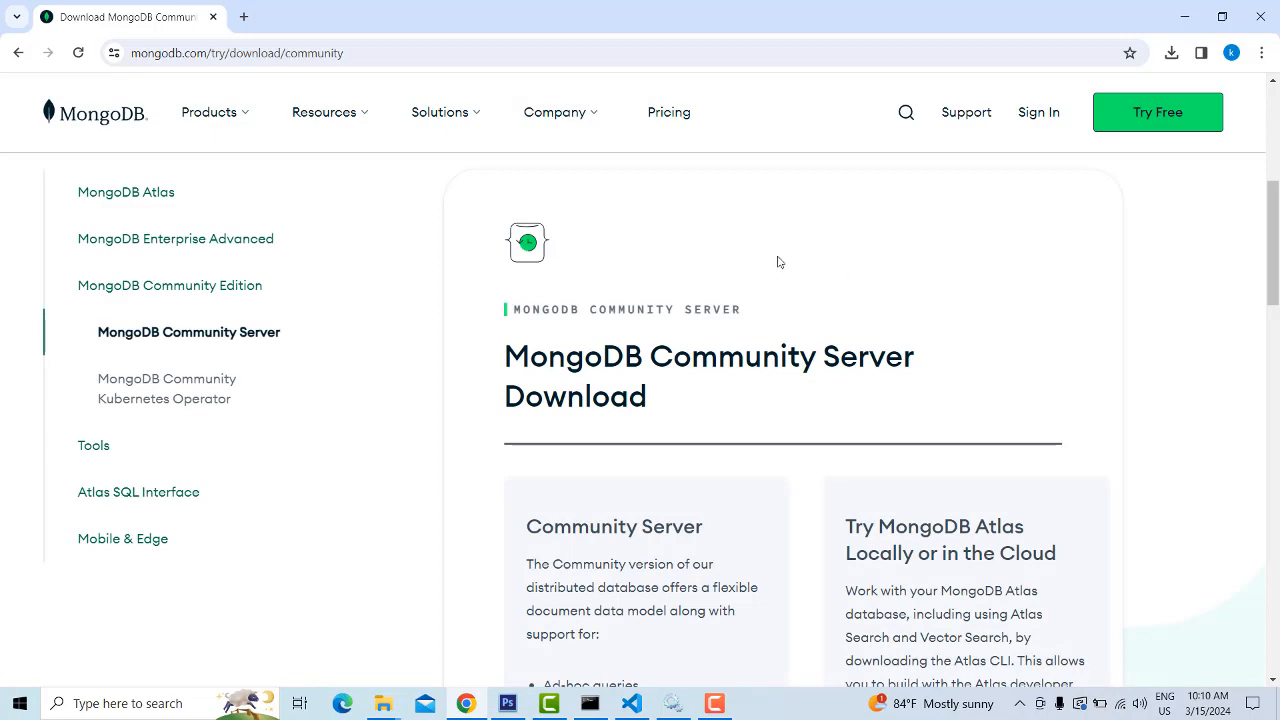
Review the Community Server and MongoDB Atlas options on the download page, including the Homebrew and other local installation choices.
{"action": "scroll", "coordinate": [678, 406], "scroll_direction": "down", "scroll_amount": 3}
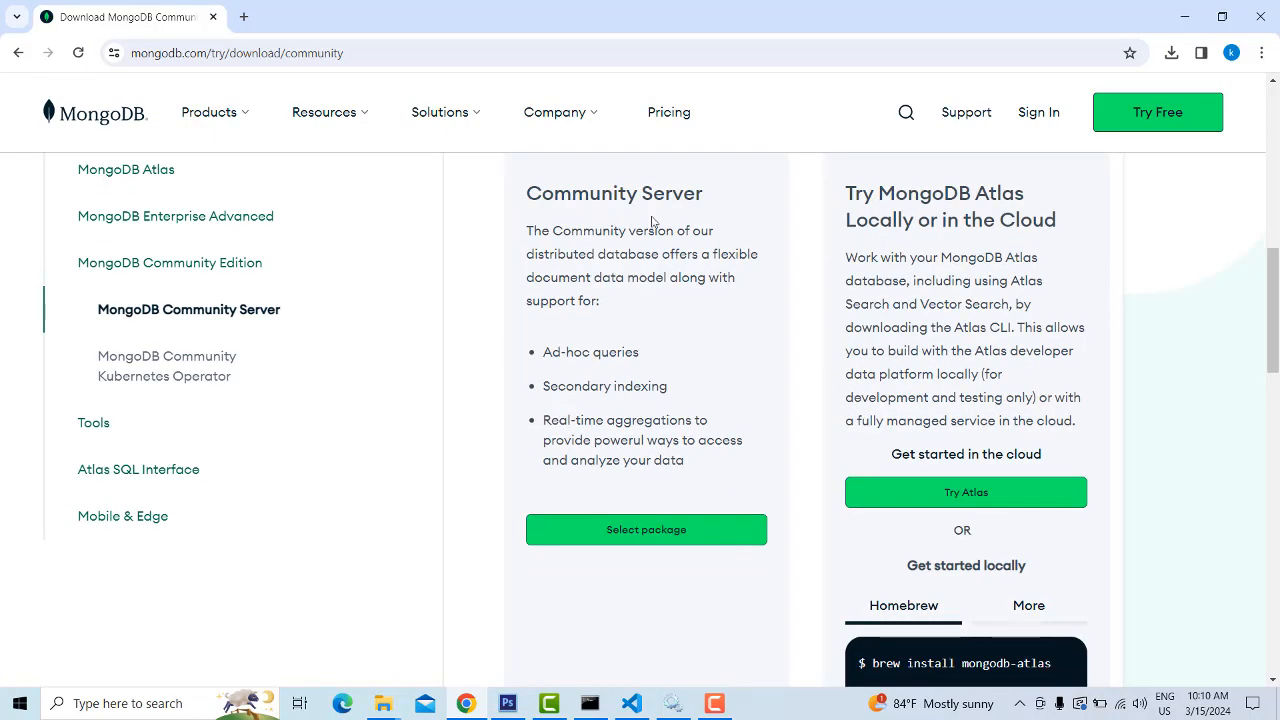
{"action": "scroll", "coordinate": [628, 432], "scroll_direction": "down", "scroll_amount": 2}
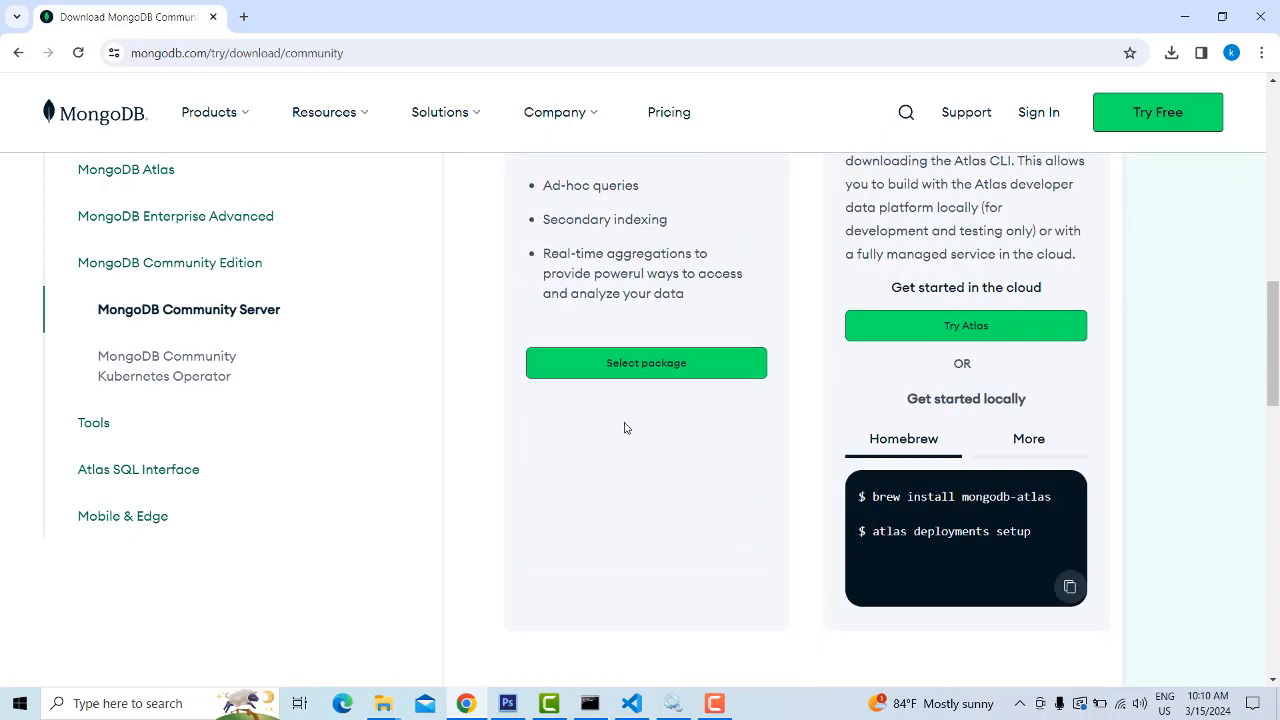
{"action": "scroll", "coordinate": [625, 378], "scroll_direction": "up", "scroll_amount": 2}
{"action": "scroll", "coordinate": [629, 377], "scroll_direction": "up", "scroll_amount": 1}
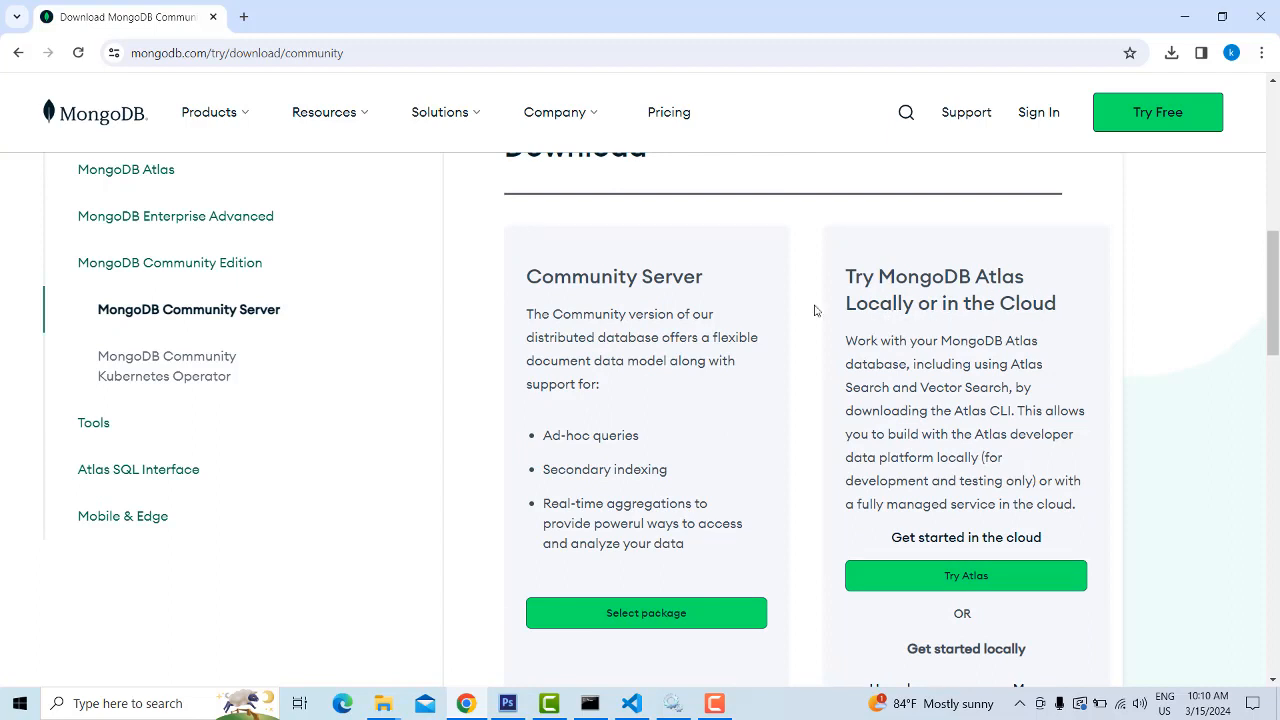
{"action": "scroll", "coordinate": [945, 297], "scroll_direction": "down", "scroll_amount": 1}
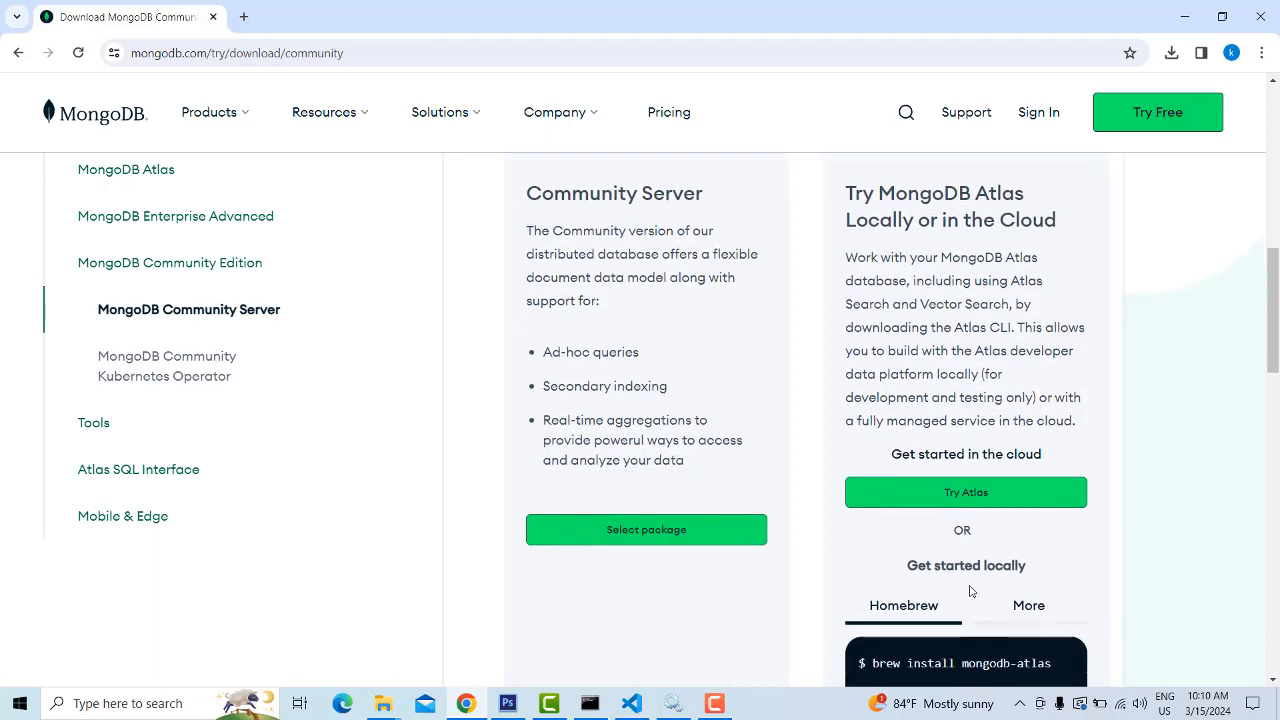
{"action": "scroll", "coordinate": [1017, 567], "scroll_direction": "down", "scroll_amount": 2}
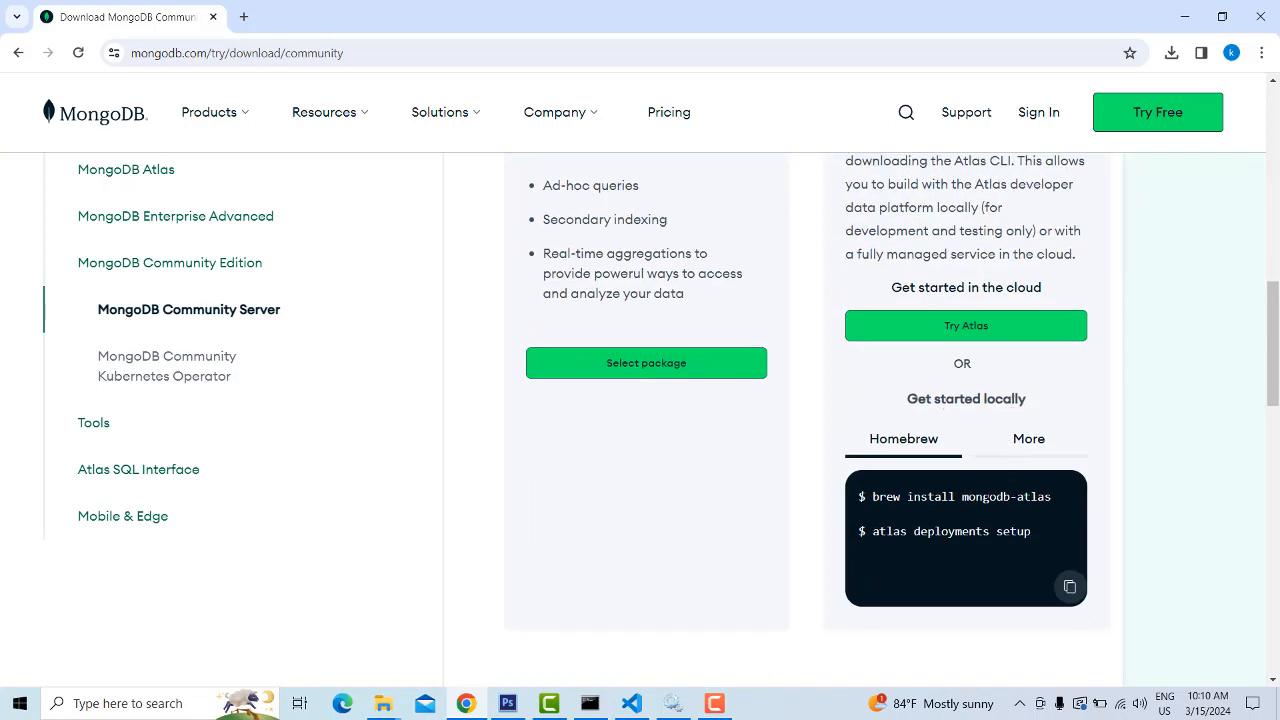
{"action": "left_click", "coordinate": [1031, 446]}
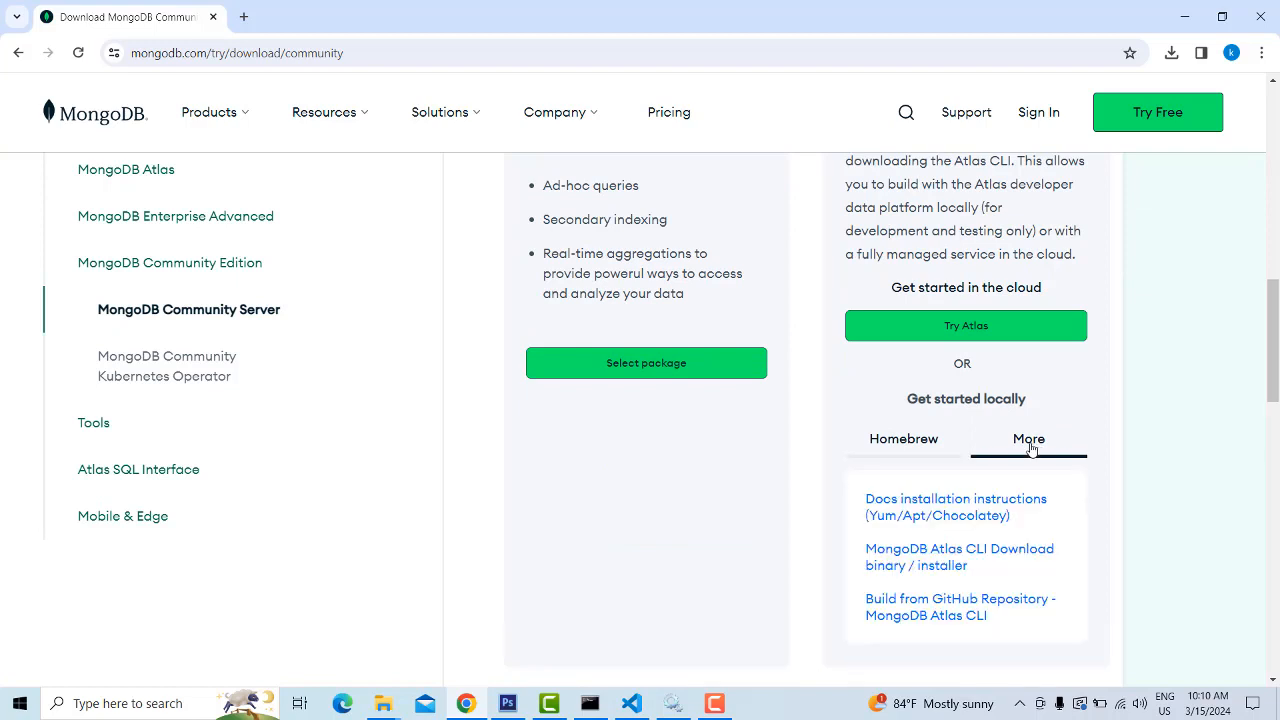
{"action": "left_click", "coordinate": [912, 447]}
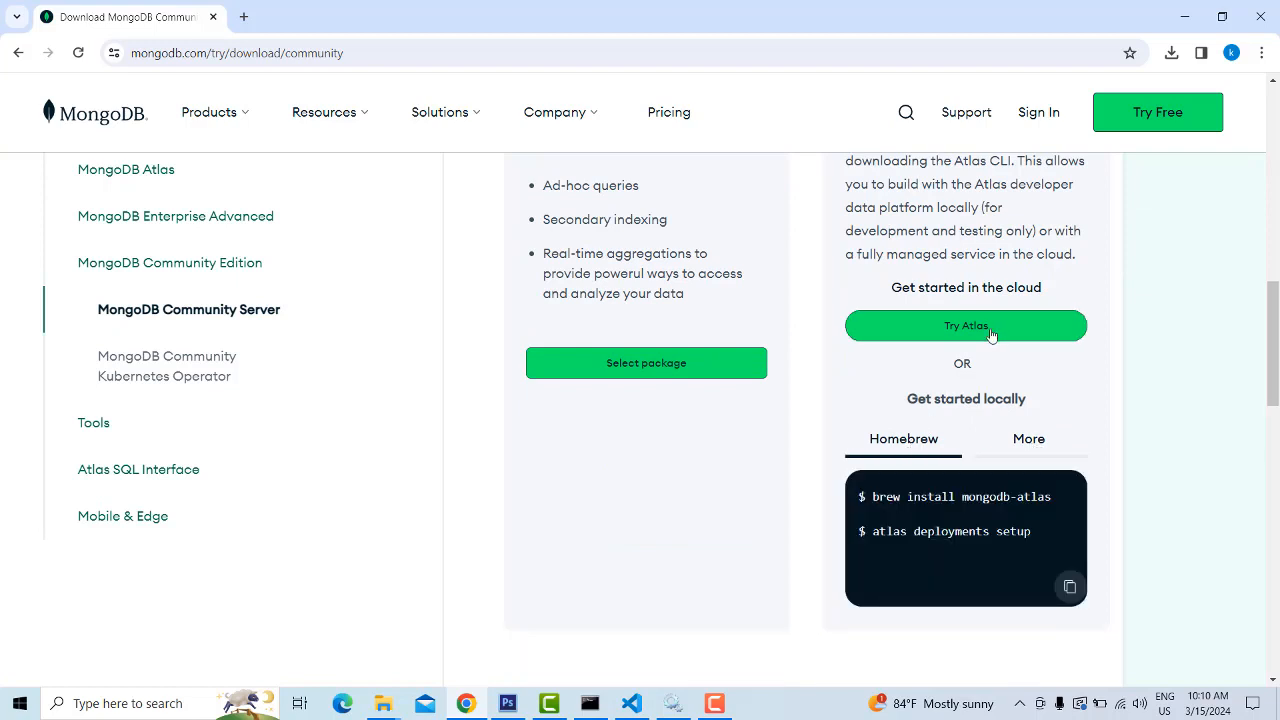
{"action": "scroll", "coordinate": [651, 371], "scroll_direction": "up", "scroll_amount": 1}
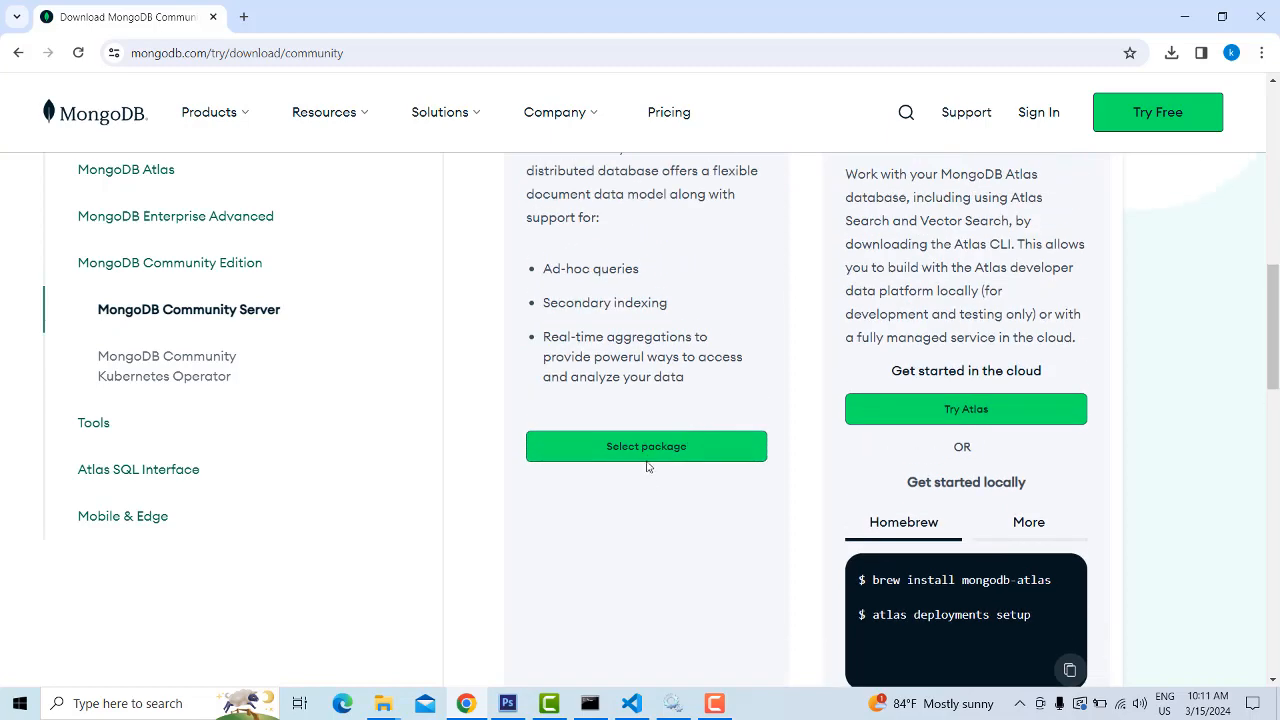
Go to the Community Server package selection and choose Windows x64 as the platform.
{"action": "left_click", "coordinate": [645, 447]}
{"action": "scroll", "coordinate": [645, 452], "scroll_direction": "down", "scroll_amount": 1}
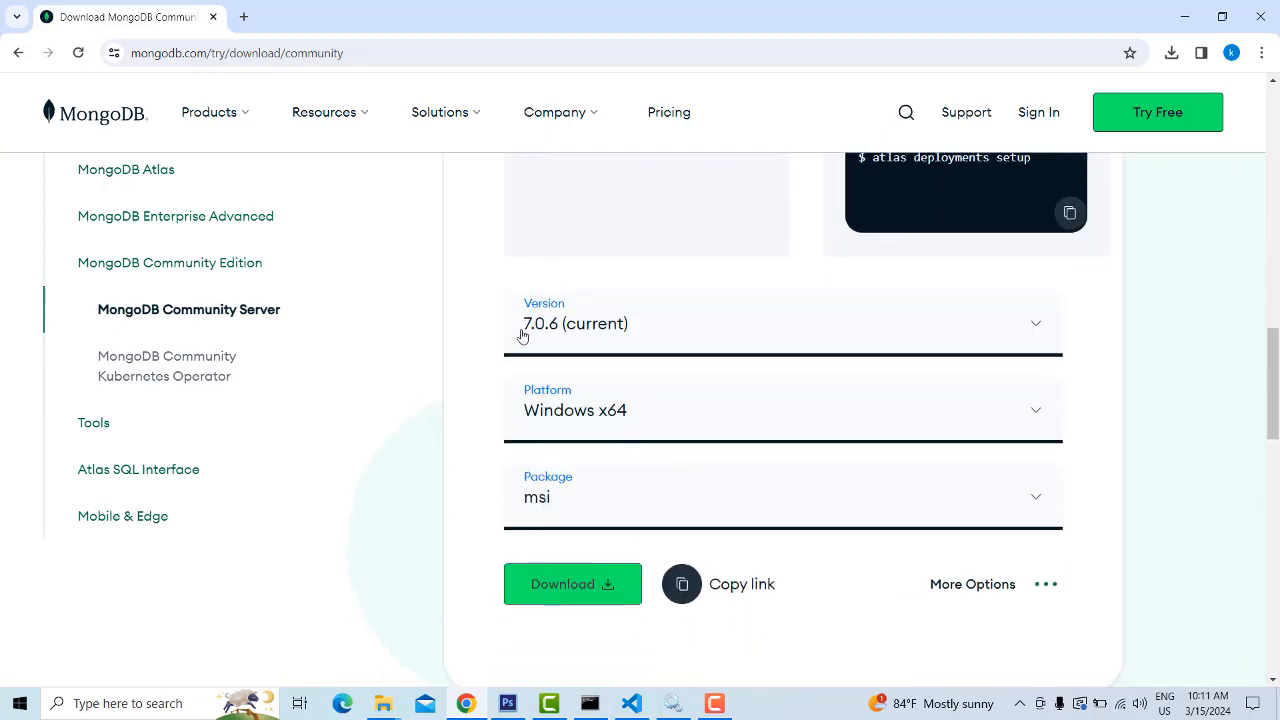
{"action": "left_click", "coordinate": [1023, 418]}
{"action": "scroll", "coordinate": [1164, 403], "scroll_direction": "down", "scroll_amount": 2}
{"action": "scroll", "coordinate": [926, 375], "scroll_direction": "down", "scroll_amount": 3}
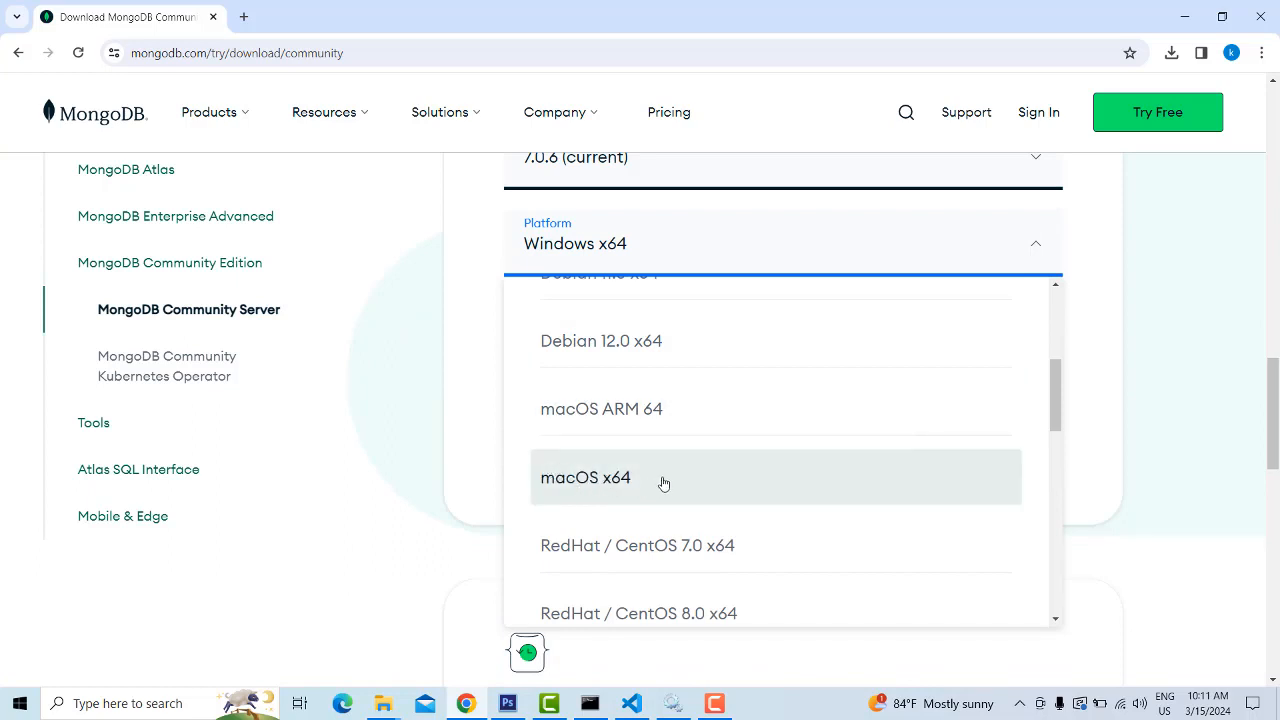
{"action": "scroll", "coordinate": [650, 490], "scroll_direction": "down", "scroll_amount": 1}
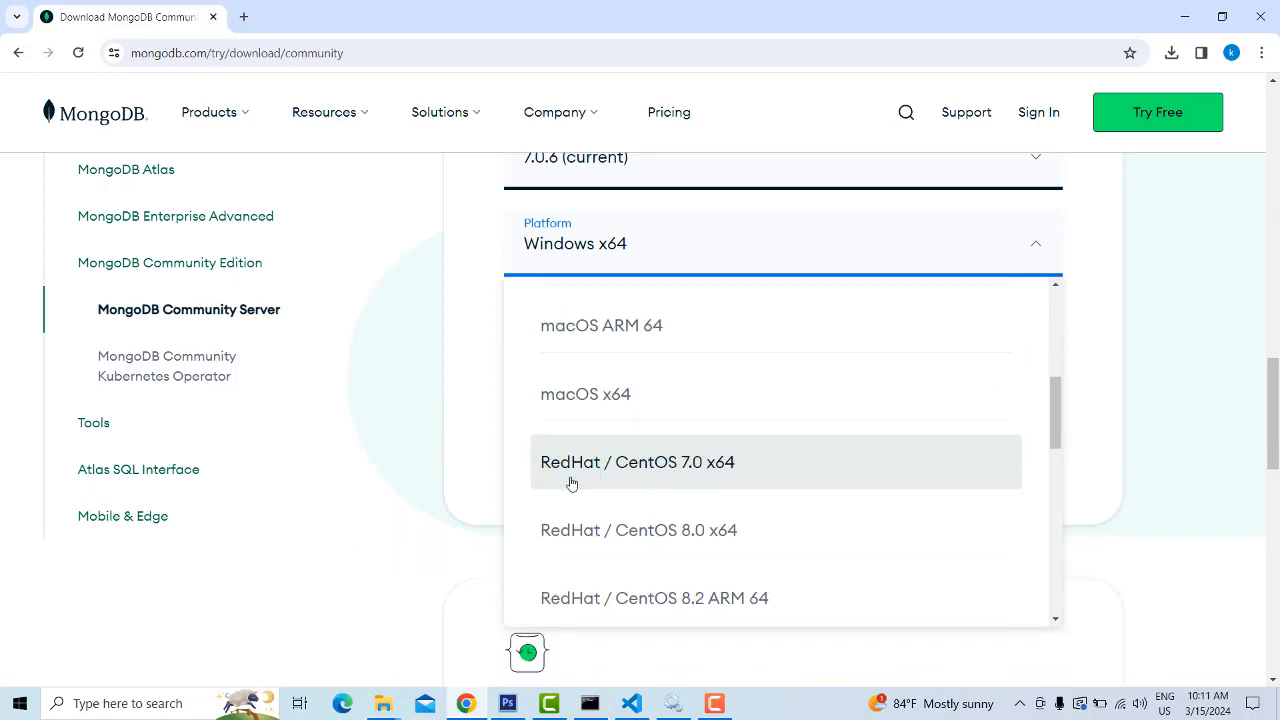
{"action": "scroll", "coordinate": [608, 517], "scroll_direction": "down", "scroll_amount": 1}
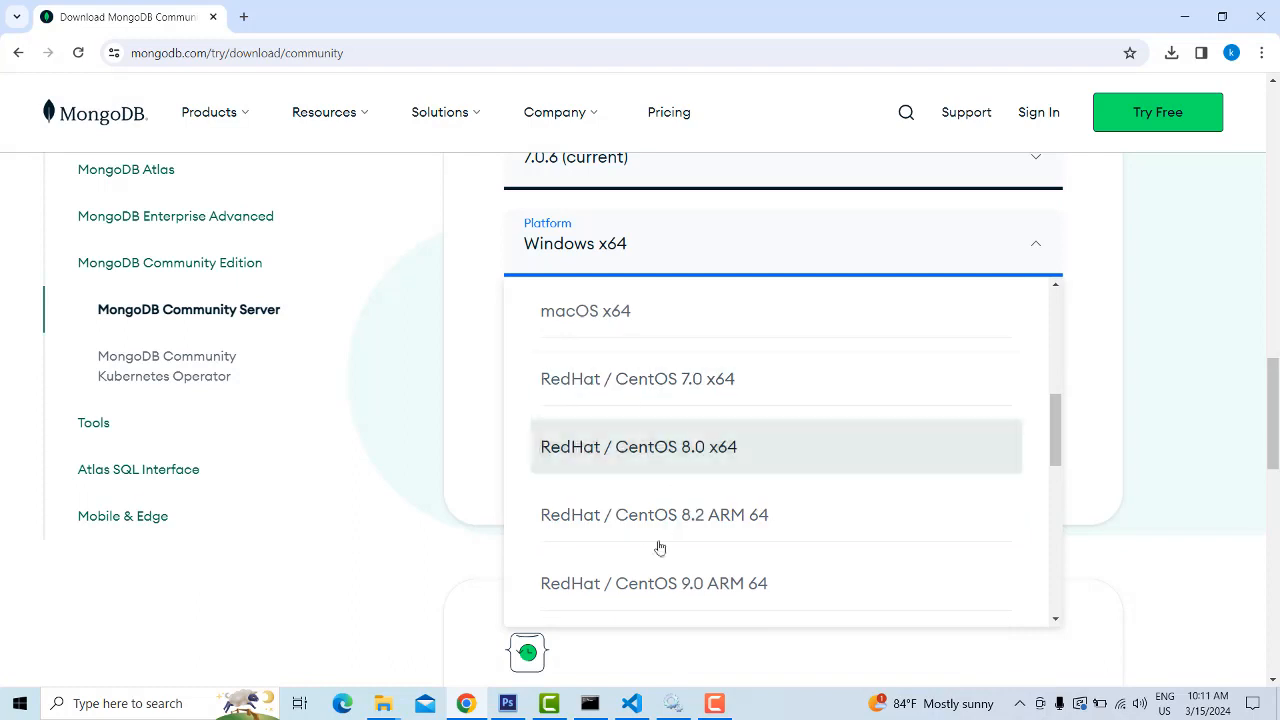
{"action": "scroll", "coordinate": [634, 446], "scroll_direction": "down", "scroll_amount": 1}
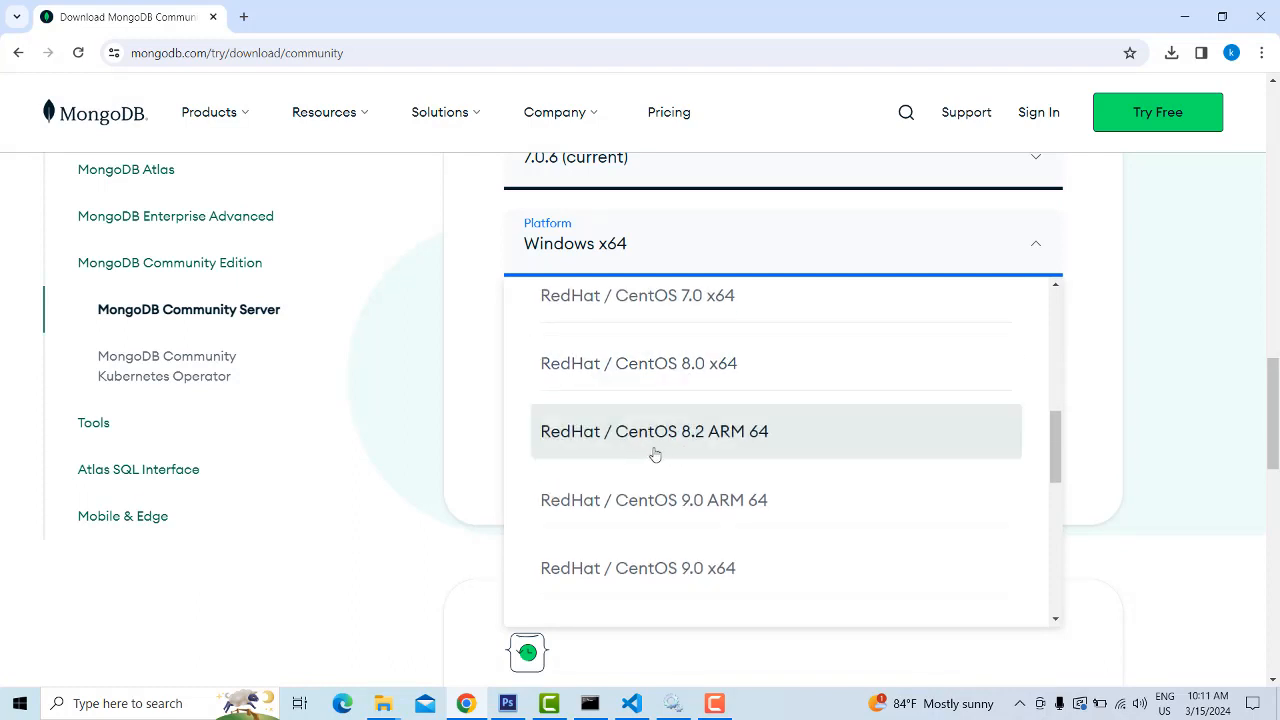
{"action": "scroll", "coordinate": [660, 450], "scroll_direction": "down", "scroll_amount": 2}
{"action": "scroll", "coordinate": [672, 452], "scroll_direction": "down", "scroll_amount": 7}
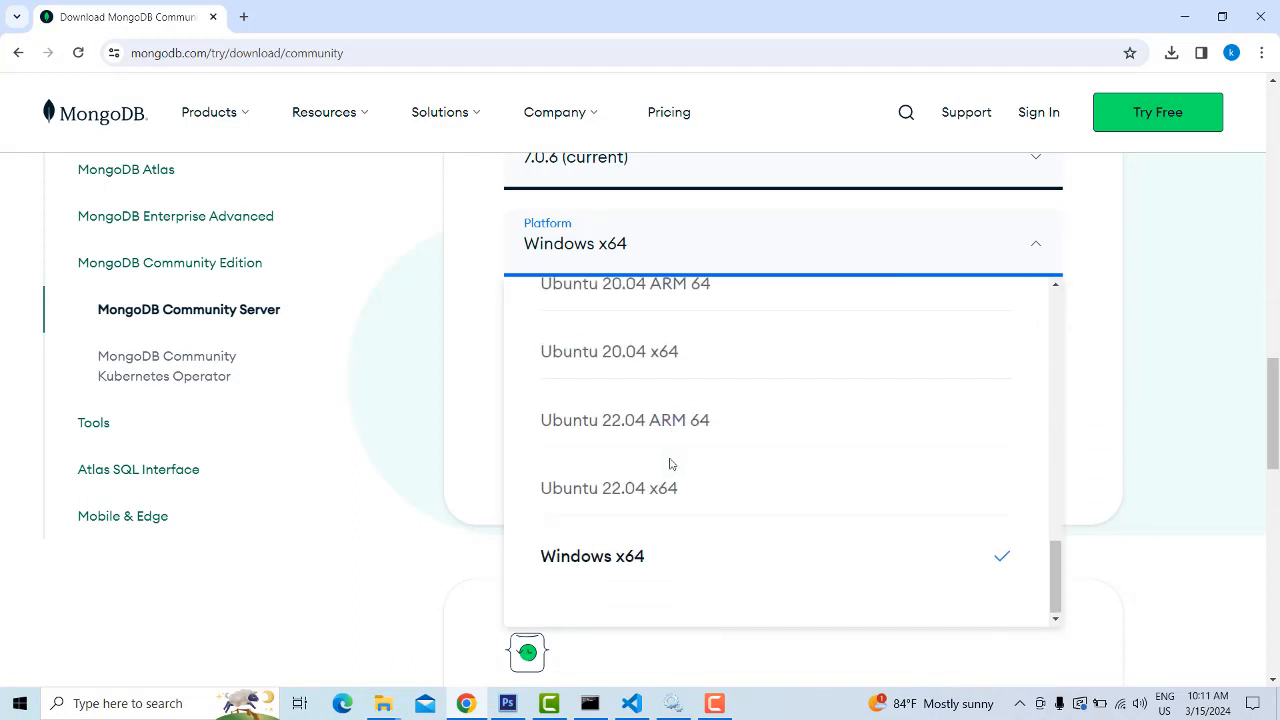
{"action": "left_click", "coordinate": [736, 560]}
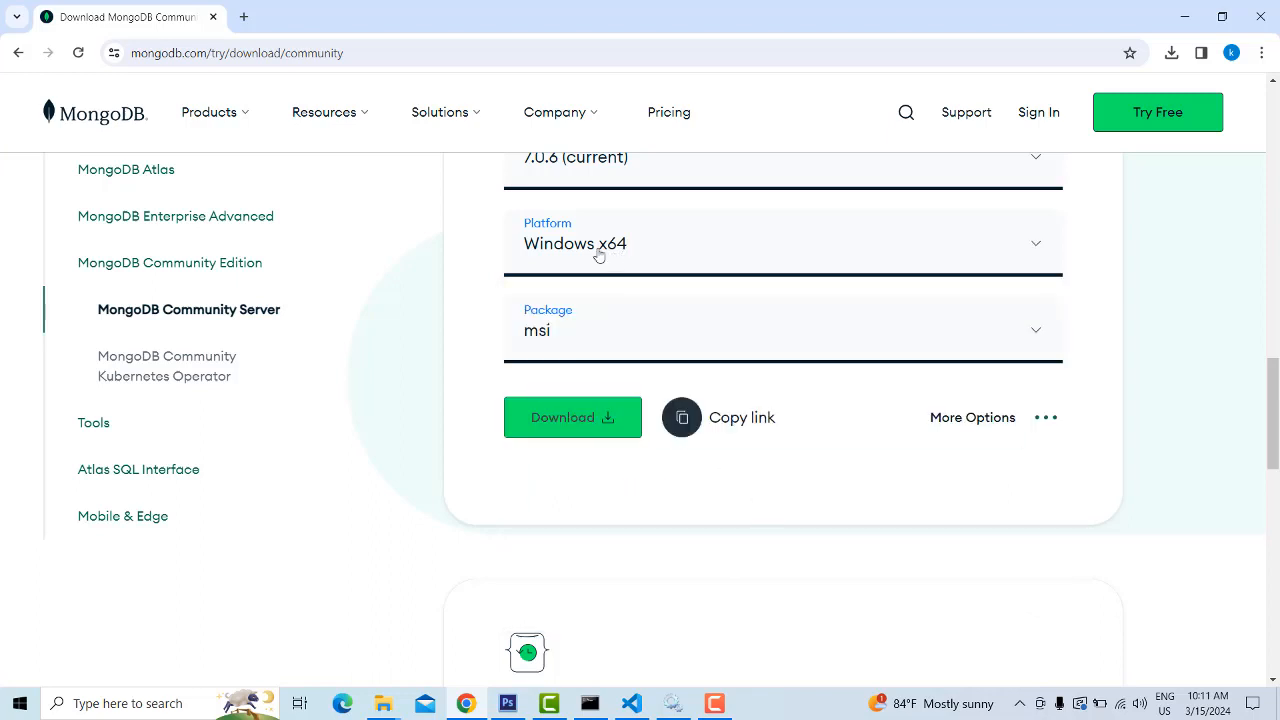
Choose the msi package, download the MongoDB 7.0.6 installer, and check its download progress.
{"action": "left_click", "coordinate": [911, 345]}
{"action": "left_click", "coordinate": [583, 434]}
{"action": "left_click", "coordinate": [595, 421]}
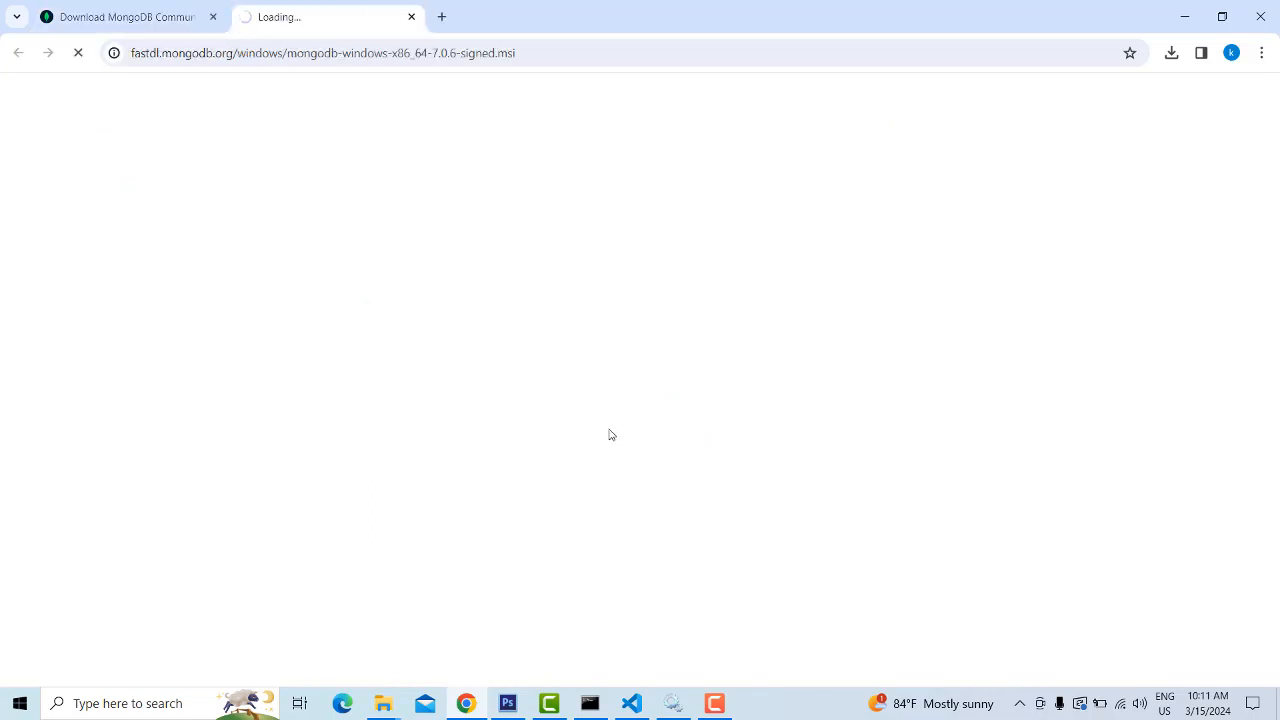
{"action": "left_click", "coordinate": [1171, 53]}
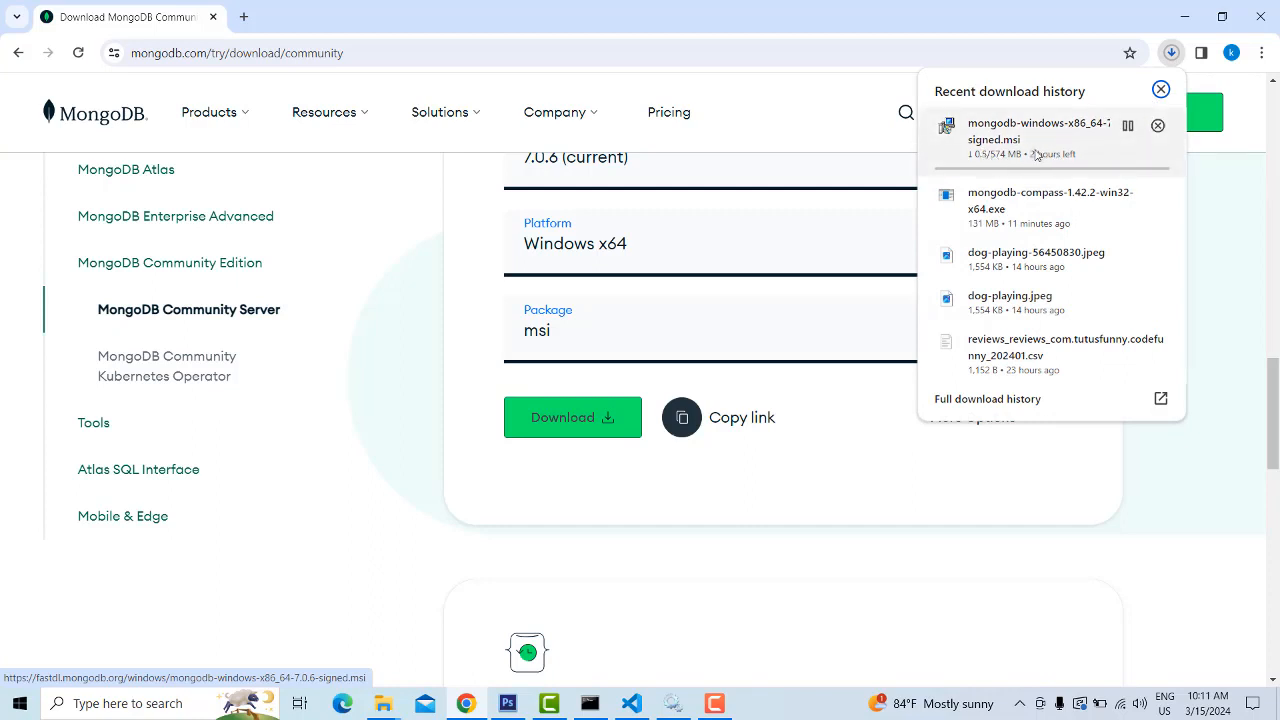
{"action": "left_click", "coordinate": [714, 703]}
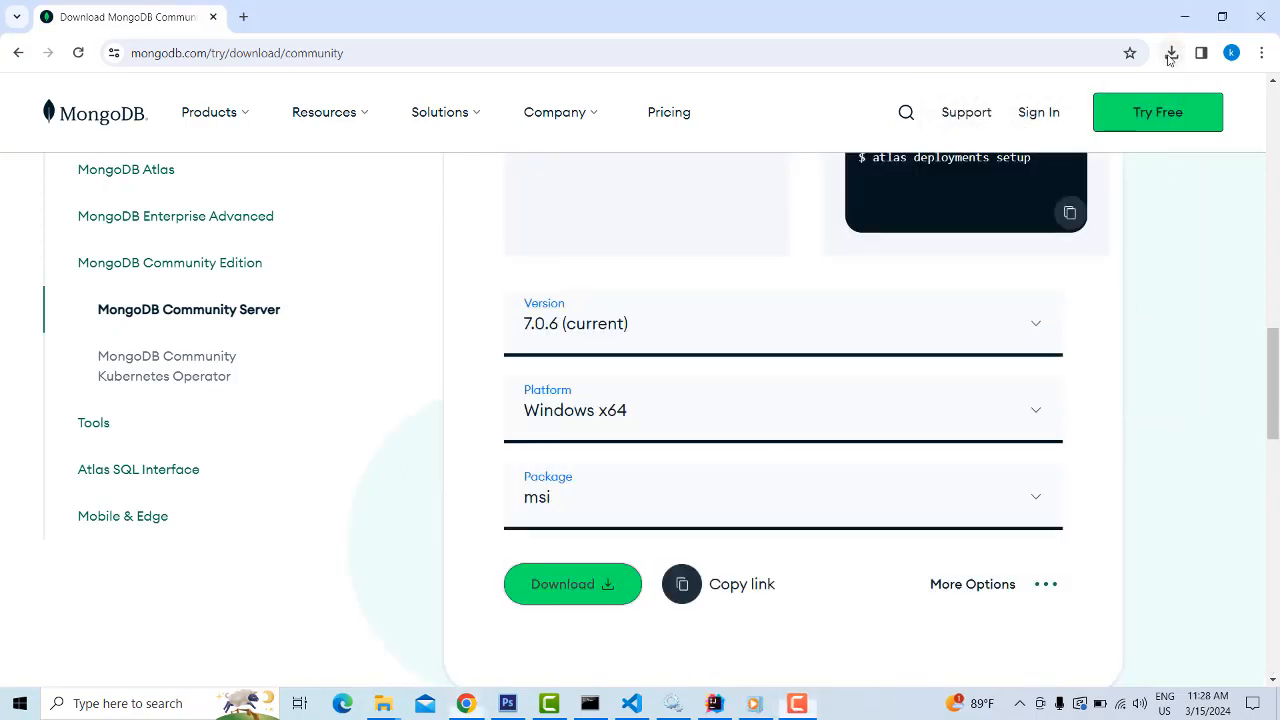
Show the downloaded mongodb-windows-x86_64-7.0.6-signed installer in its folder and run it.
{"action": "left_click", "coordinate": [1171, 57]}
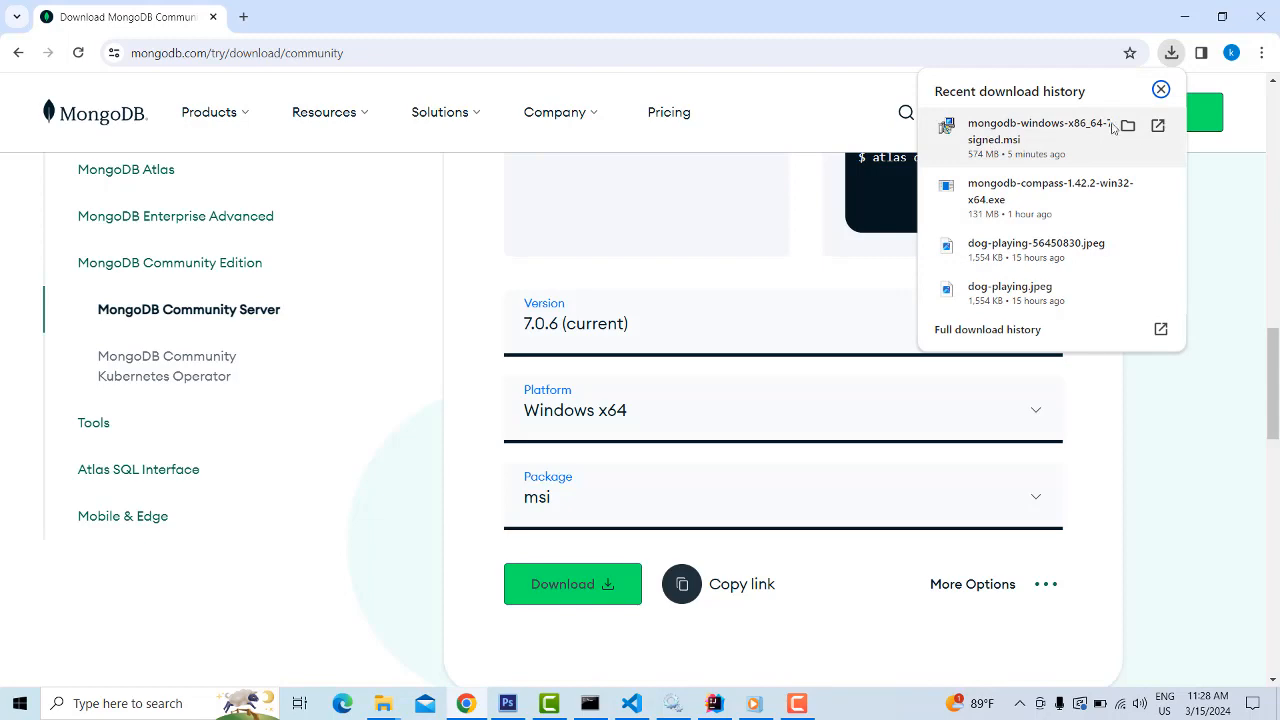
{"action": "left_click", "coordinate": [1128, 126]}
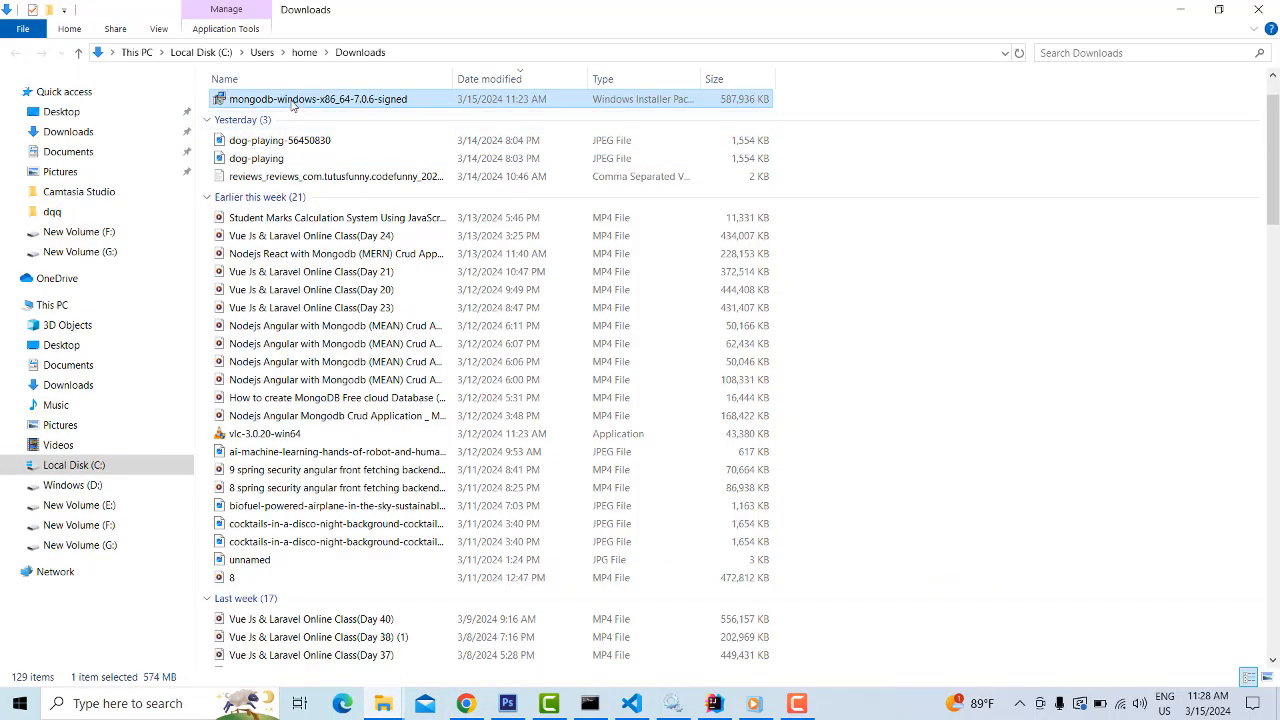
{"action": "double_click", "coordinate": [294, 100]}
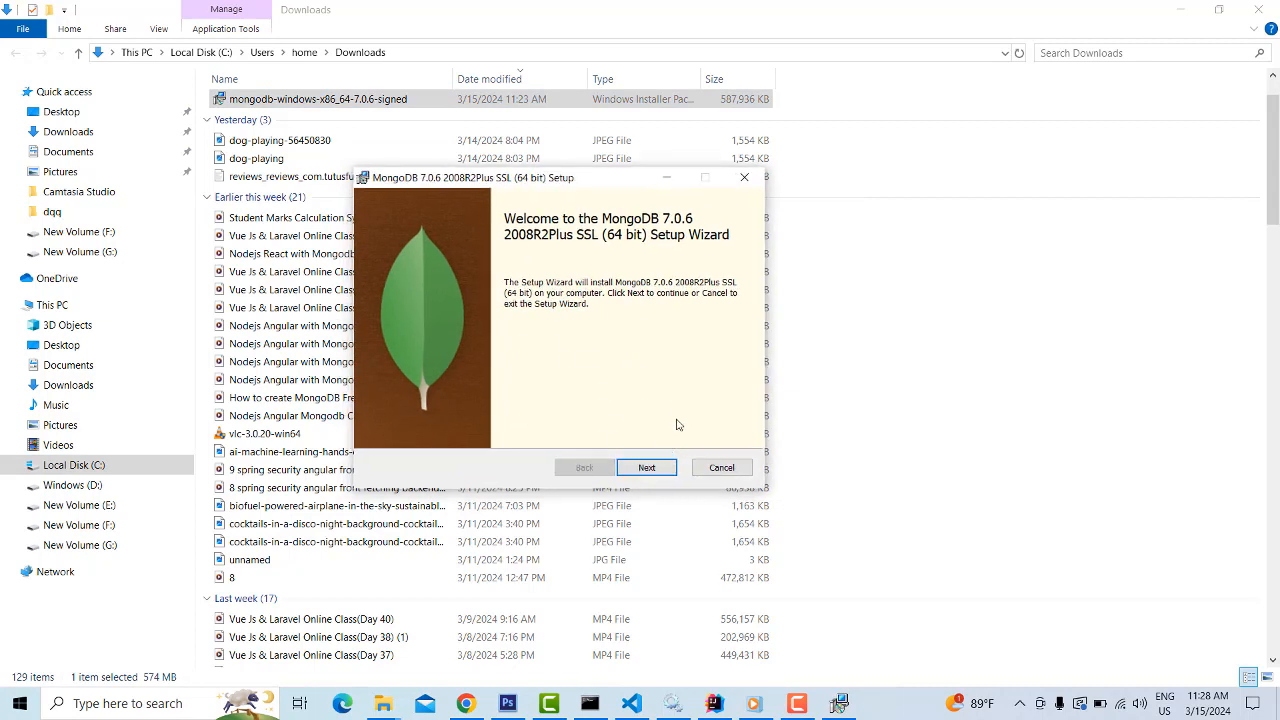
Accept the license agreement and choose the Custom setup with the default features and installation location.
{"action": "left_click", "coordinate": [647, 468]}
{"action": "left_click", "coordinate": [401, 430]}
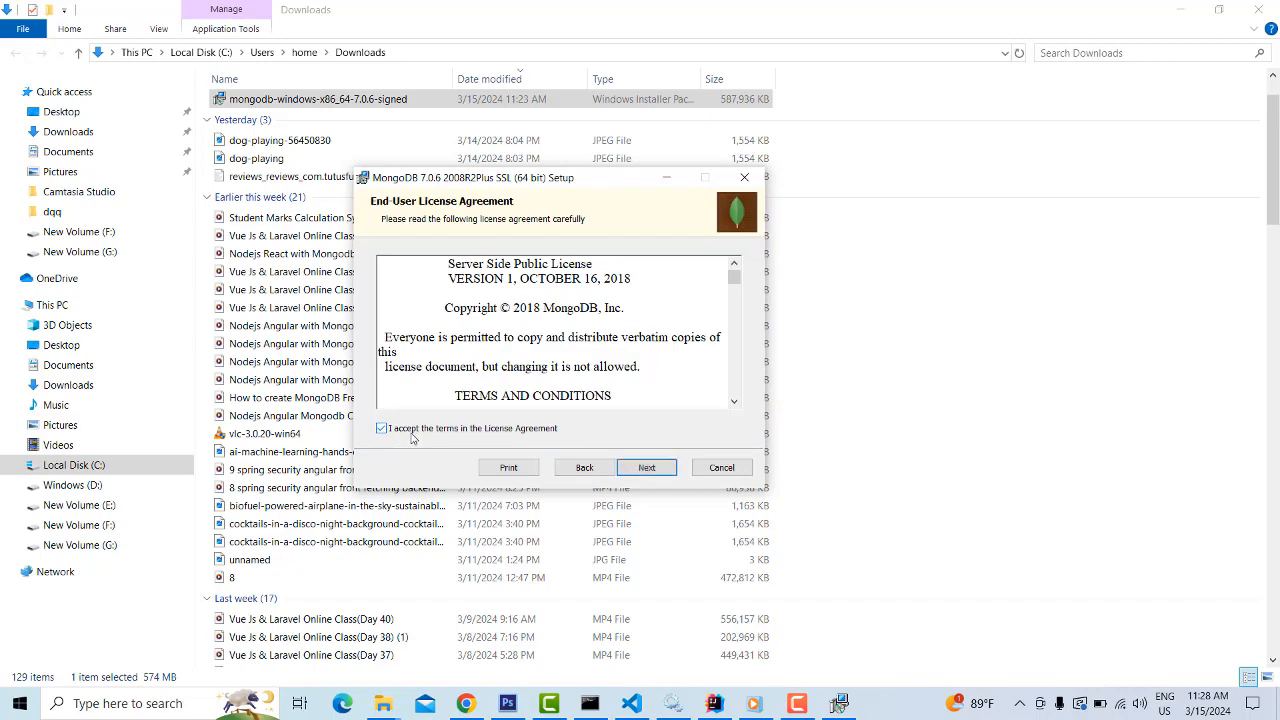
{"action": "left_click", "coordinate": [646, 469]}
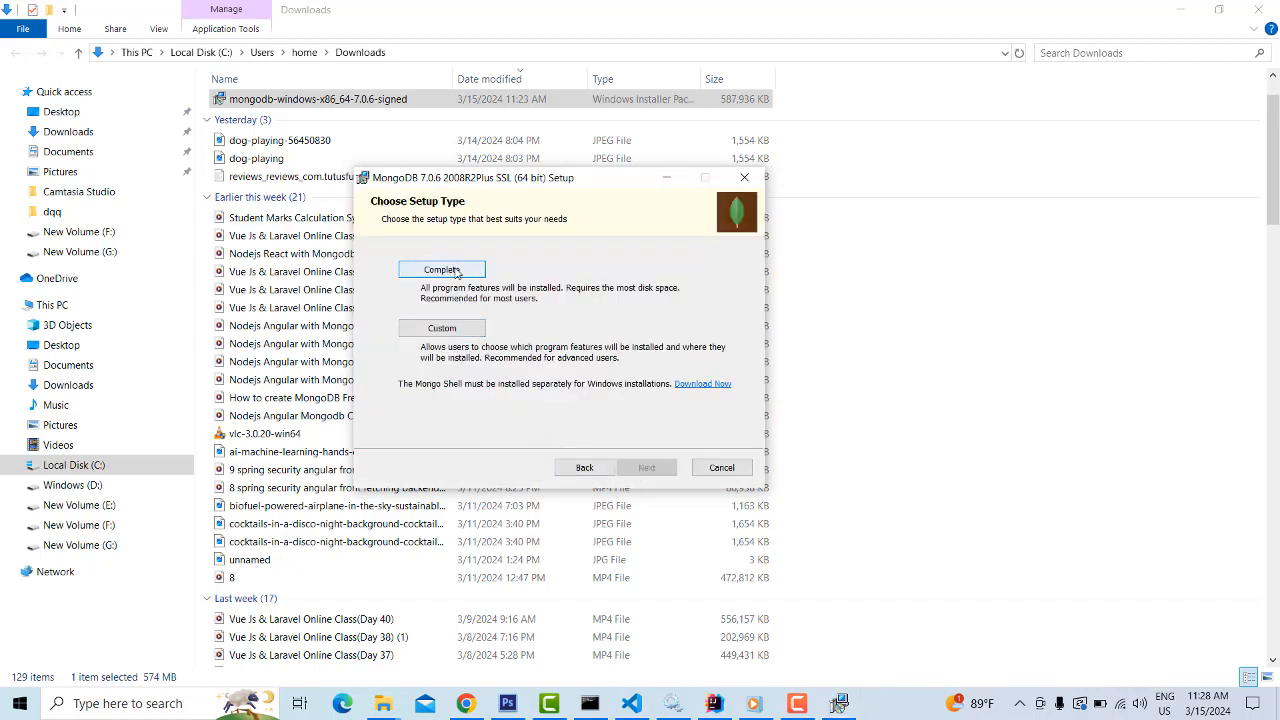
{"action": "left_click", "coordinate": [450, 330]}
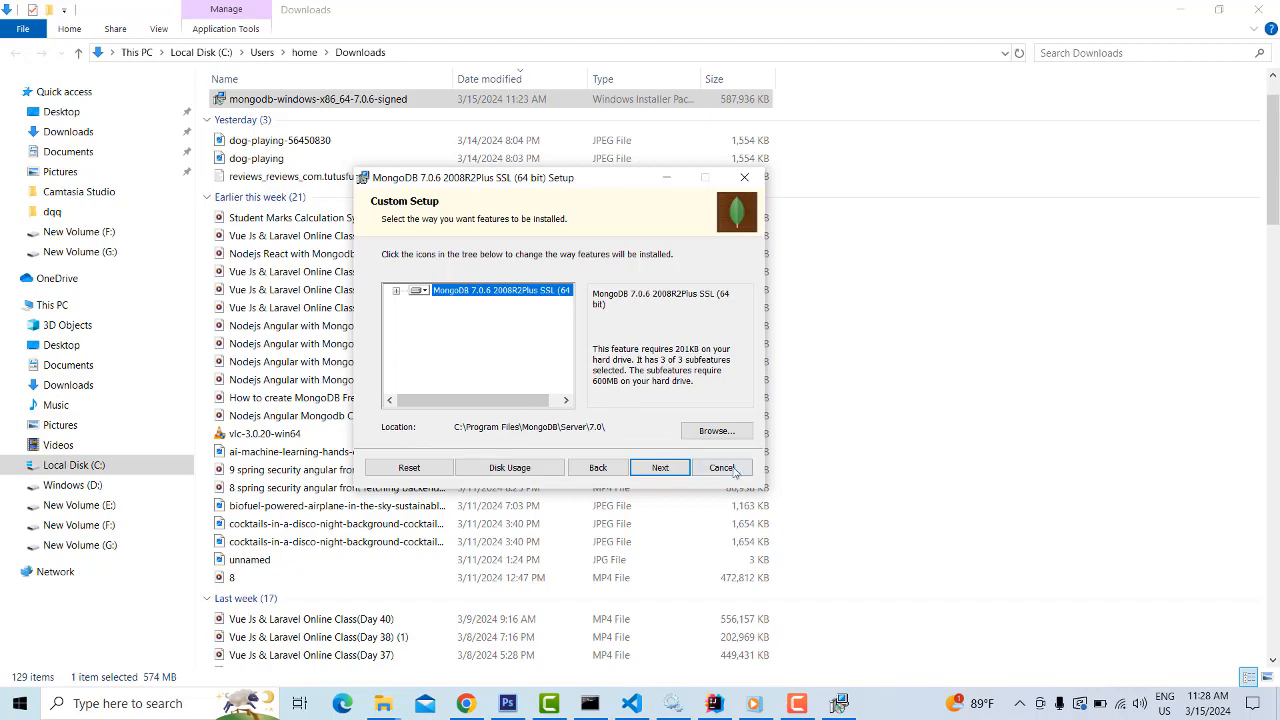
{"action": "left_click", "coordinate": [662, 469]}
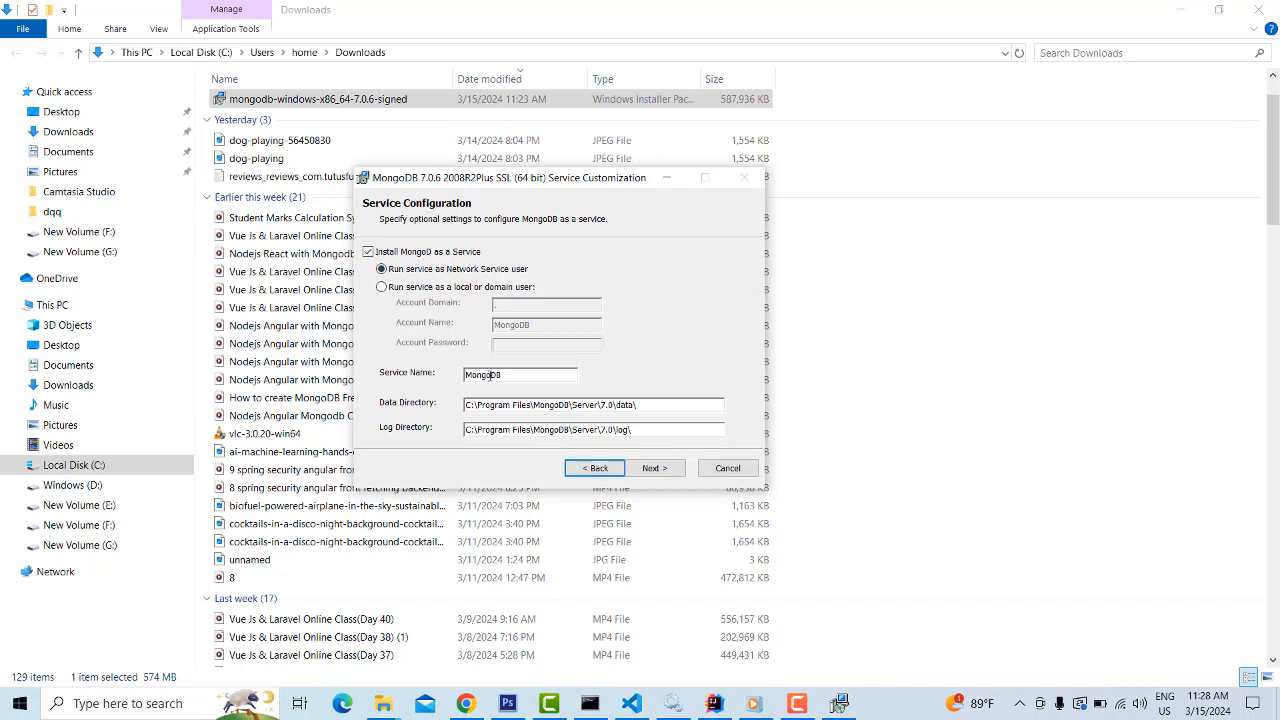
Review the service name and data directory, and accept the default configuration for installing MongoD as a service.
{"action": "left_click", "coordinate": [507, 375]}
{"action": "left_click_drag", "start_coordinate": [507, 375], "coordinate": [418, 375]}
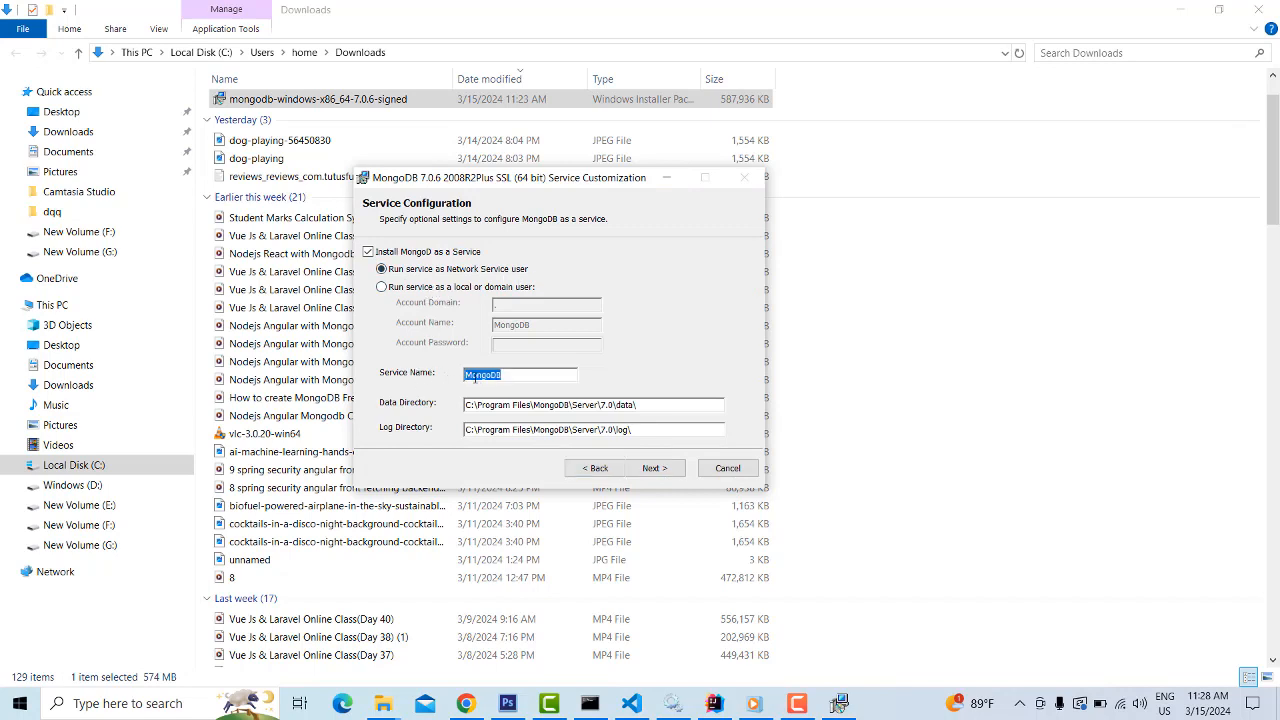
{"action": "left_click_drag", "start_coordinate": [468, 404], "coordinate": [646, 406]}
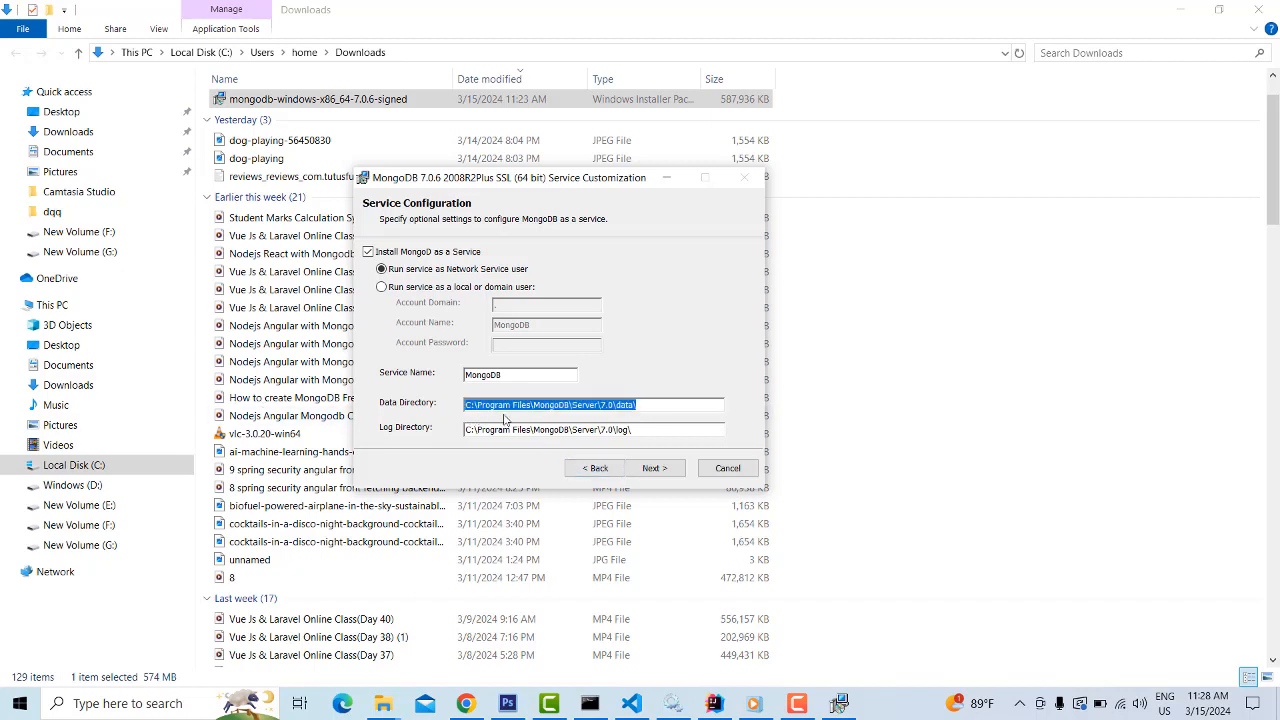
{"action": "double_click", "coordinate": [560, 405]}
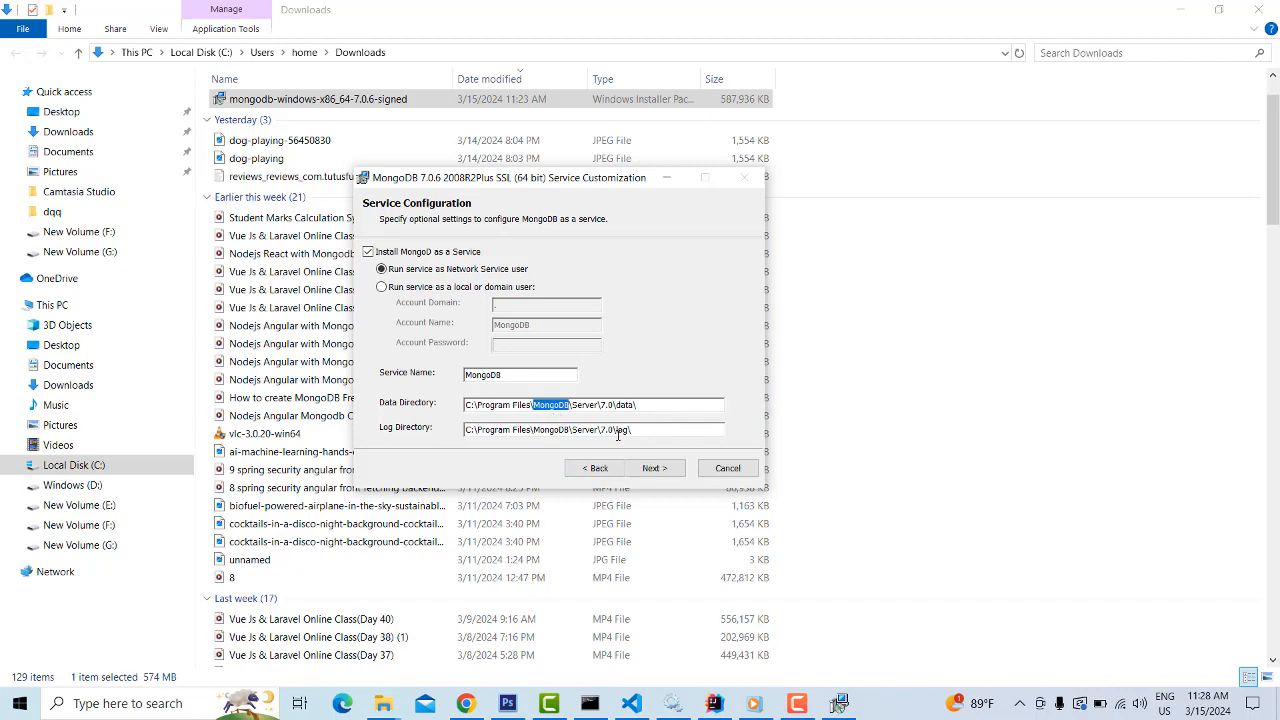
{"action": "left_click", "coordinate": [650, 470]}
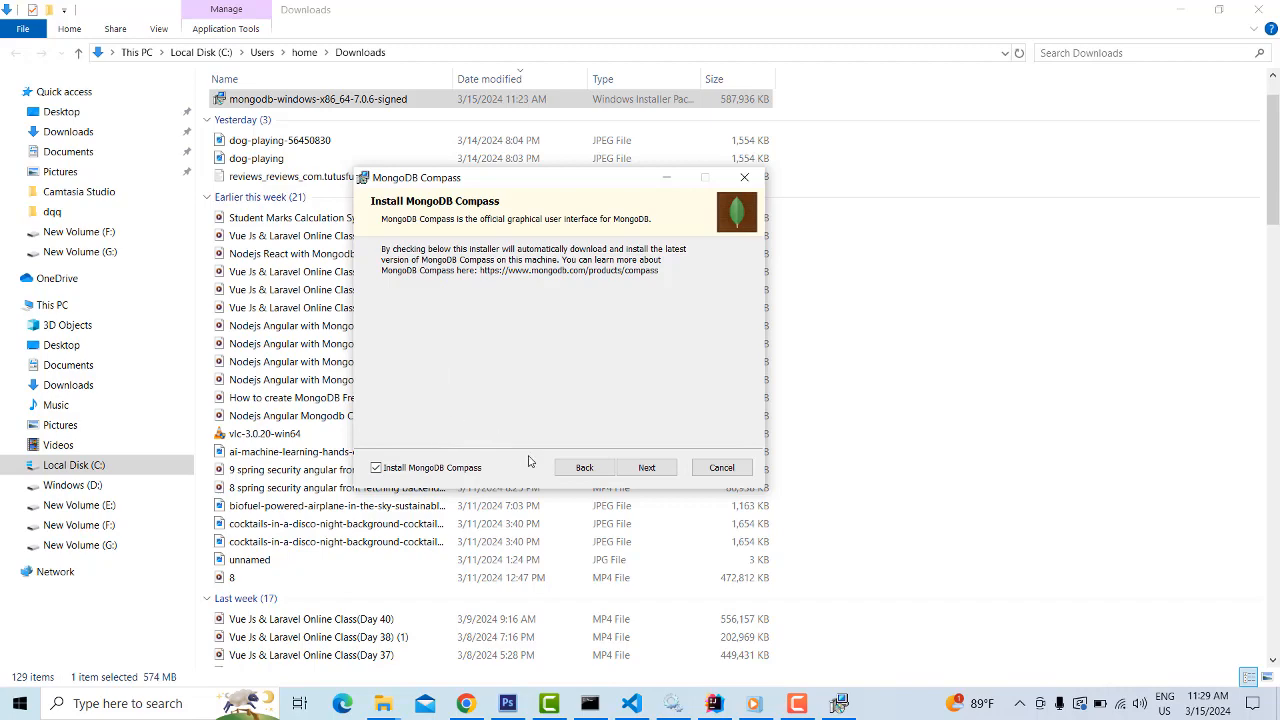
Keep the Install MongoDB Compass option enabled and start the MongoDB installation.
{"action": "left_click", "coordinate": [647, 468]}
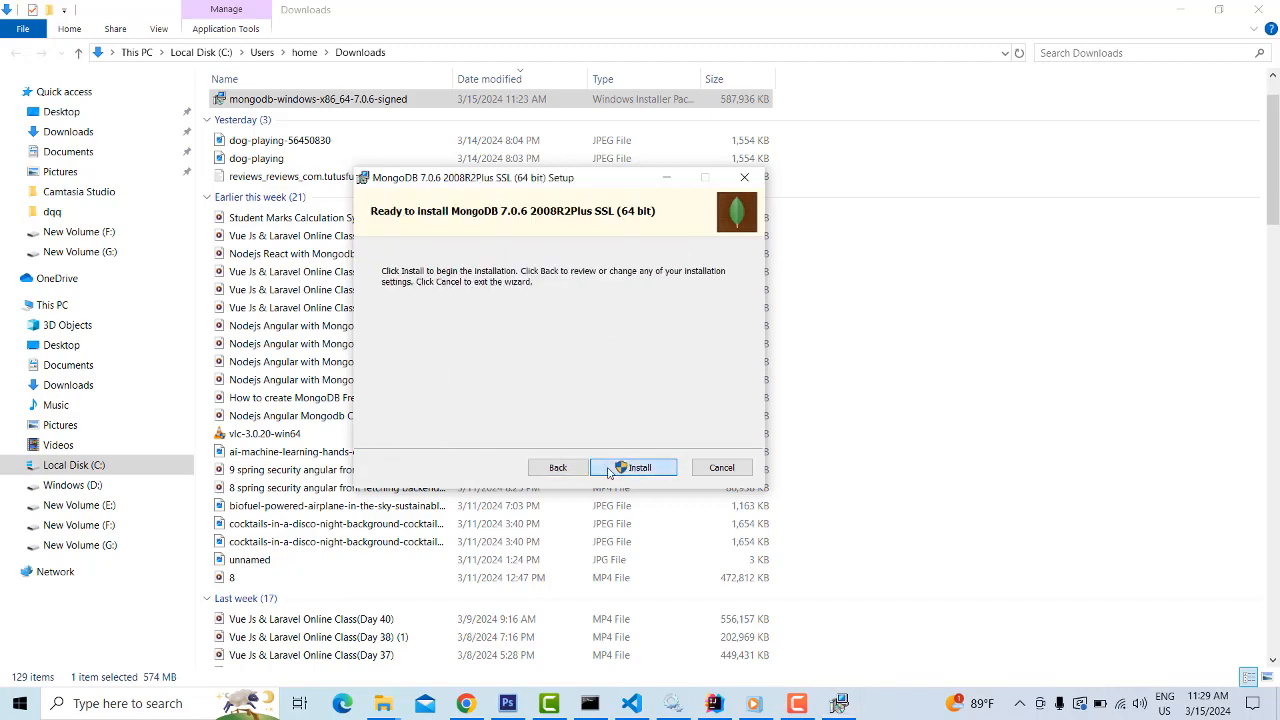
{"action": "left_click", "coordinate": [651, 474]}
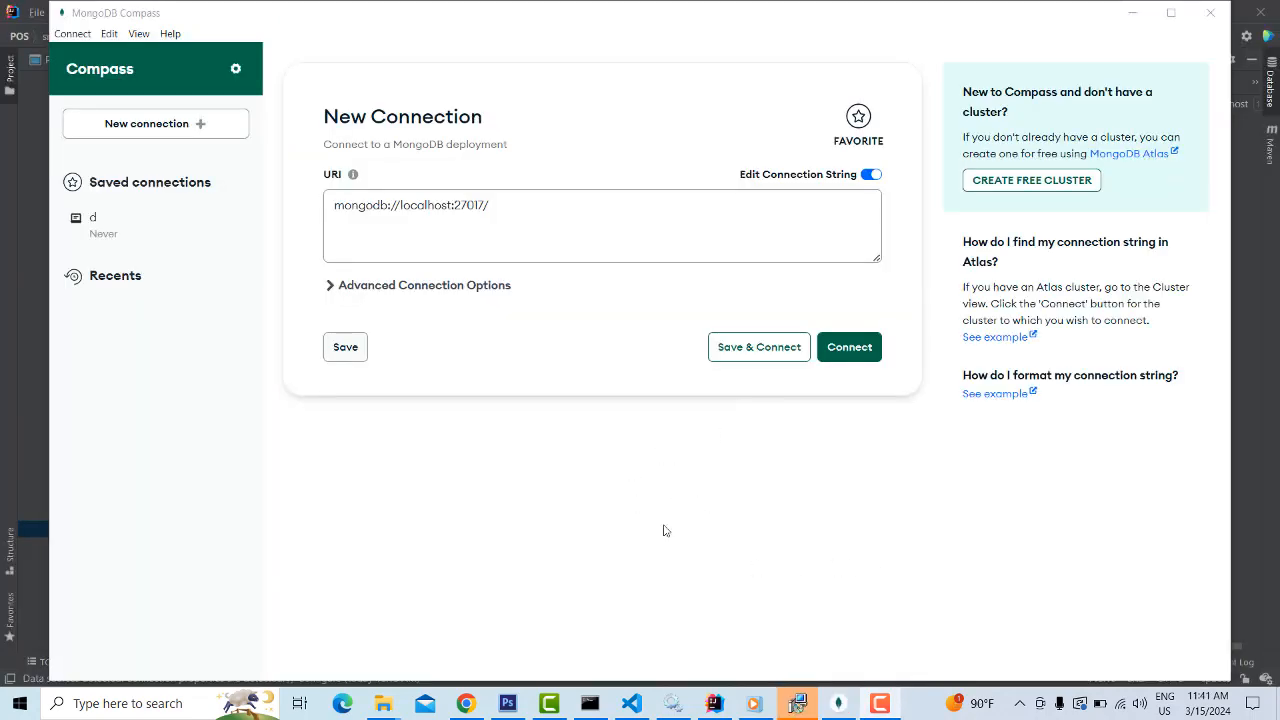
Connect to the local server at mongodb://localhost:27017/ in MongoDB Compass.
{"action": "left_click", "coordinate": [850, 352]}
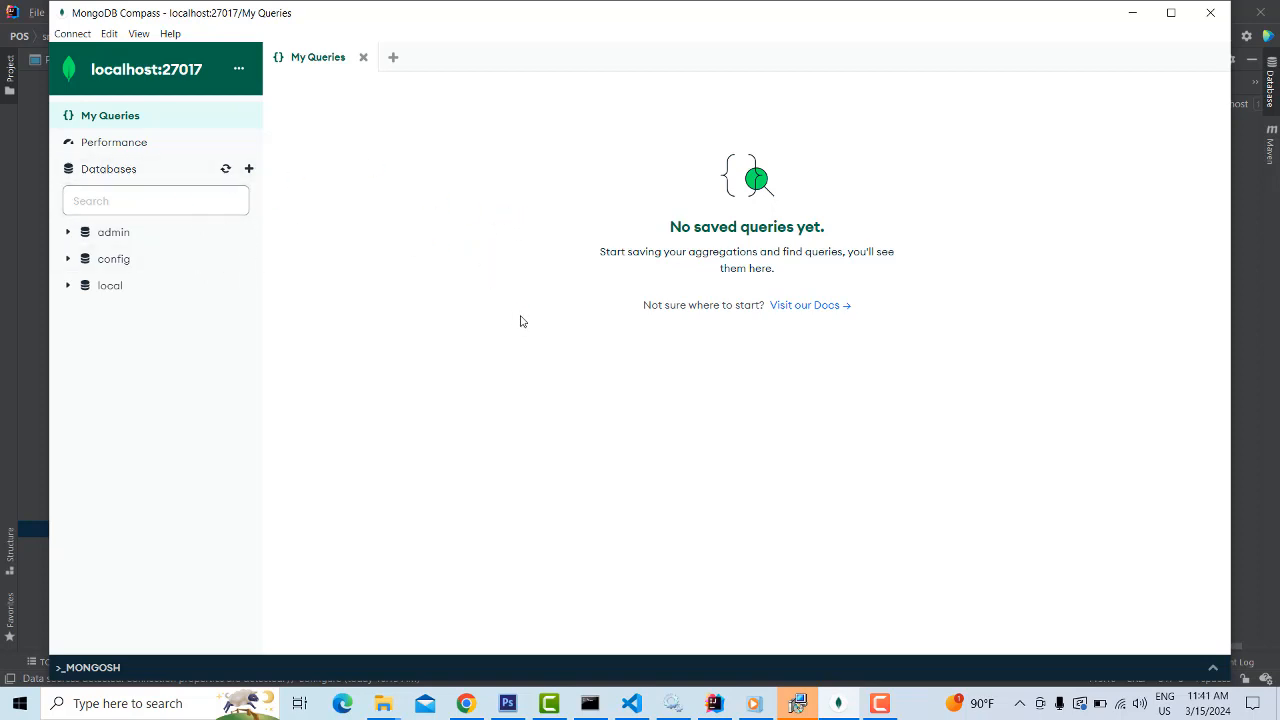
Open the Windows Services console and find the MongoDB Server (MongoDB) service in the list.
{"action": "left_click", "coordinate": [97, 693]}
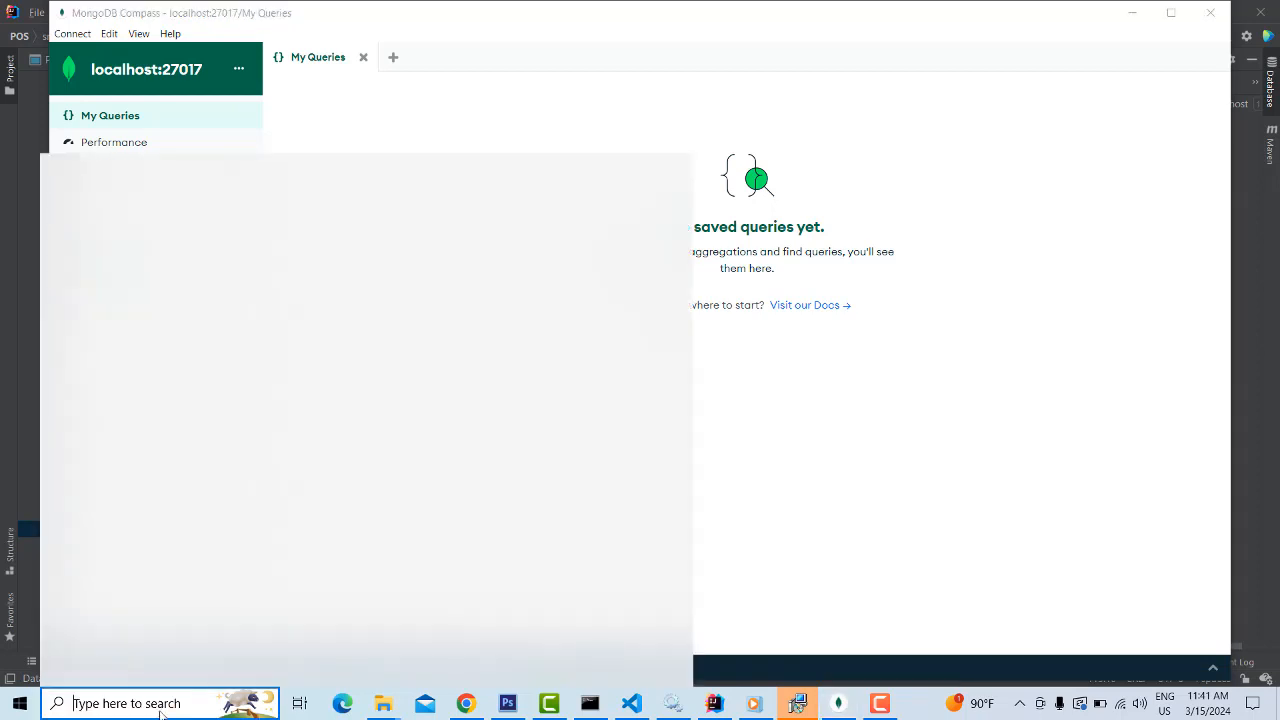
{"action": "type", "text": "services"}
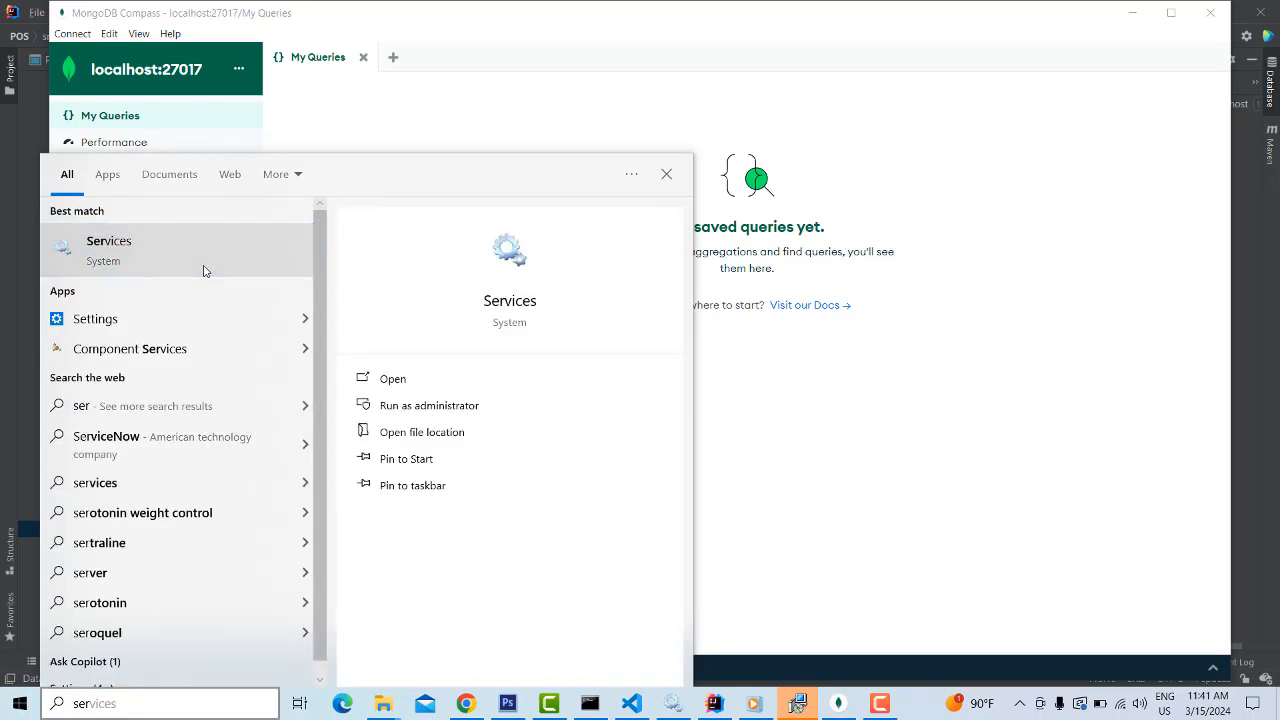
{"action": "left_click", "coordinate": [206, 270]}
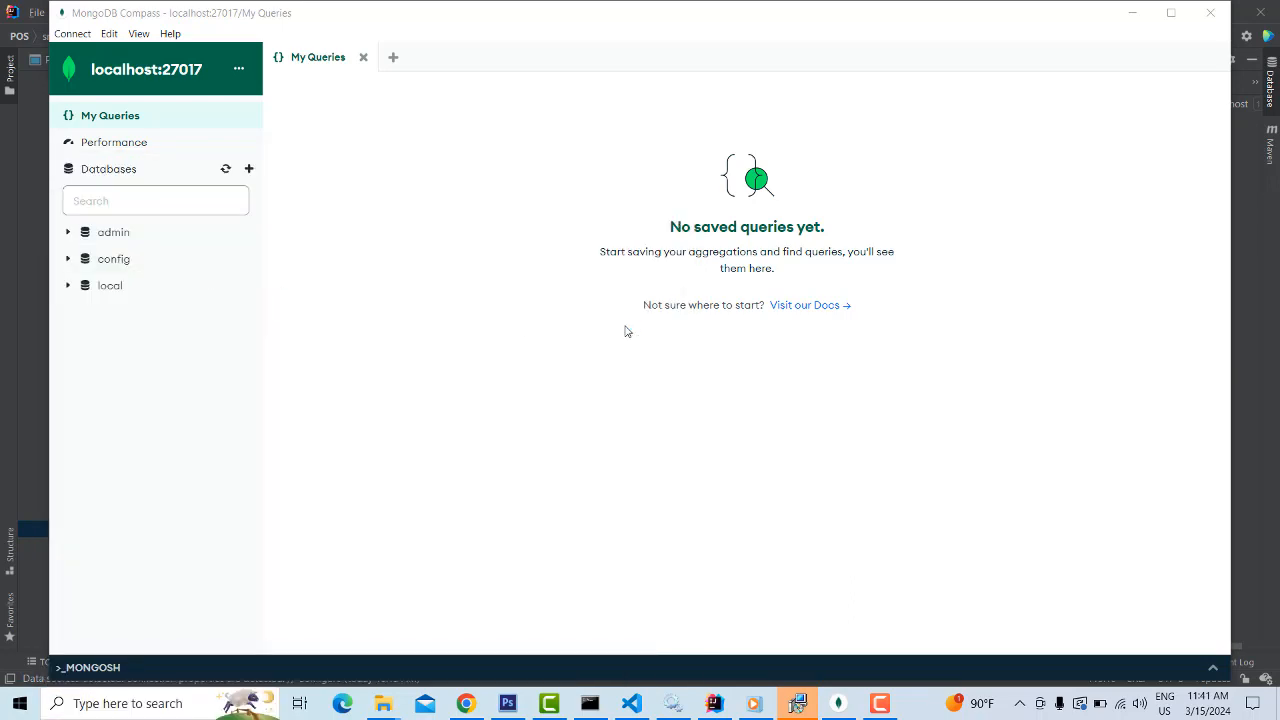
{"action": "scroll", "coordinate": [466, 409], "scroll_direction": "down", "scroll_amount": 15}
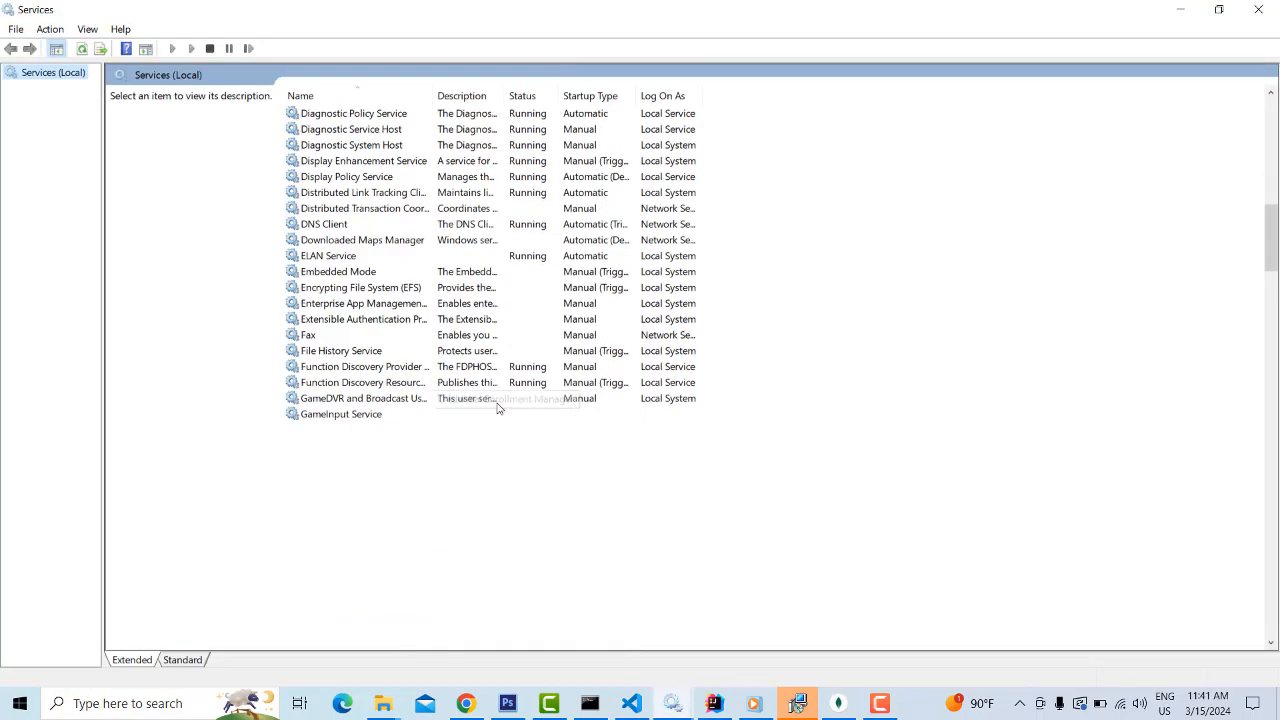
{"action": "scroll", "coordinate": [500, 408], "scroll_direction": "down", "scroll_amount": 20}
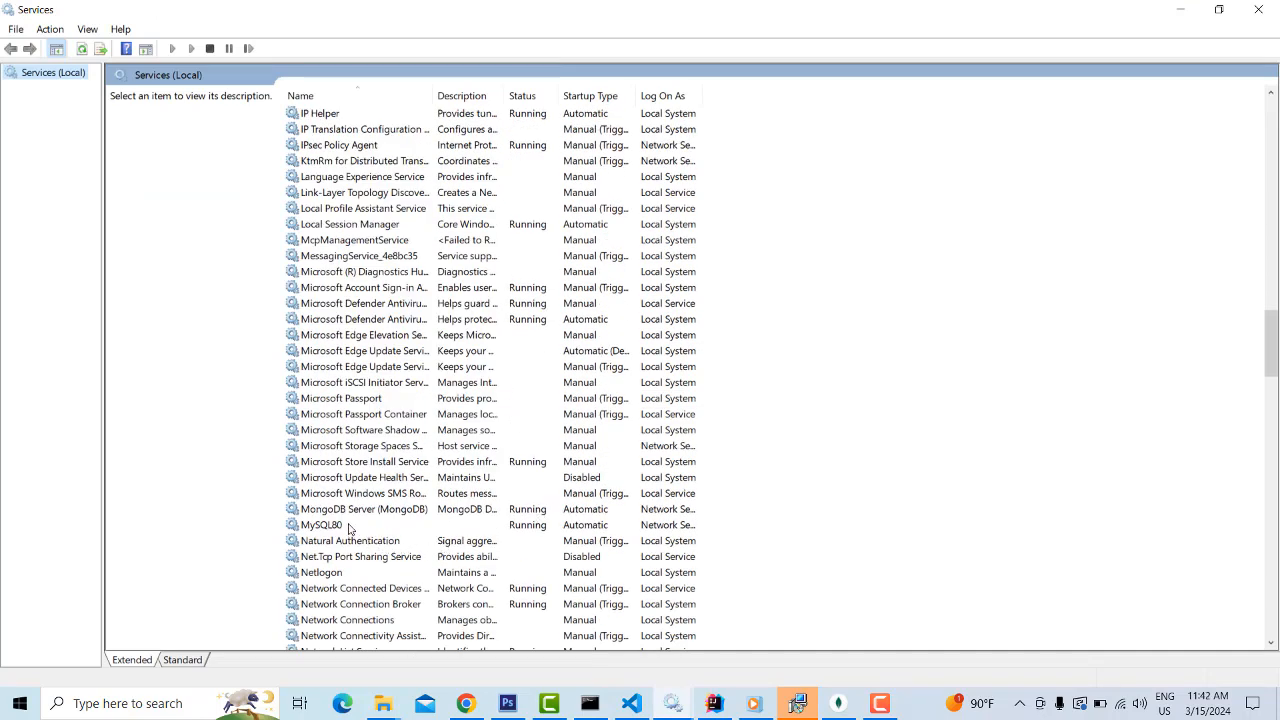
{"action": "scroll", "coordinate": [356, 505], "scroll_direction": "down", "scroll_amount": 1}
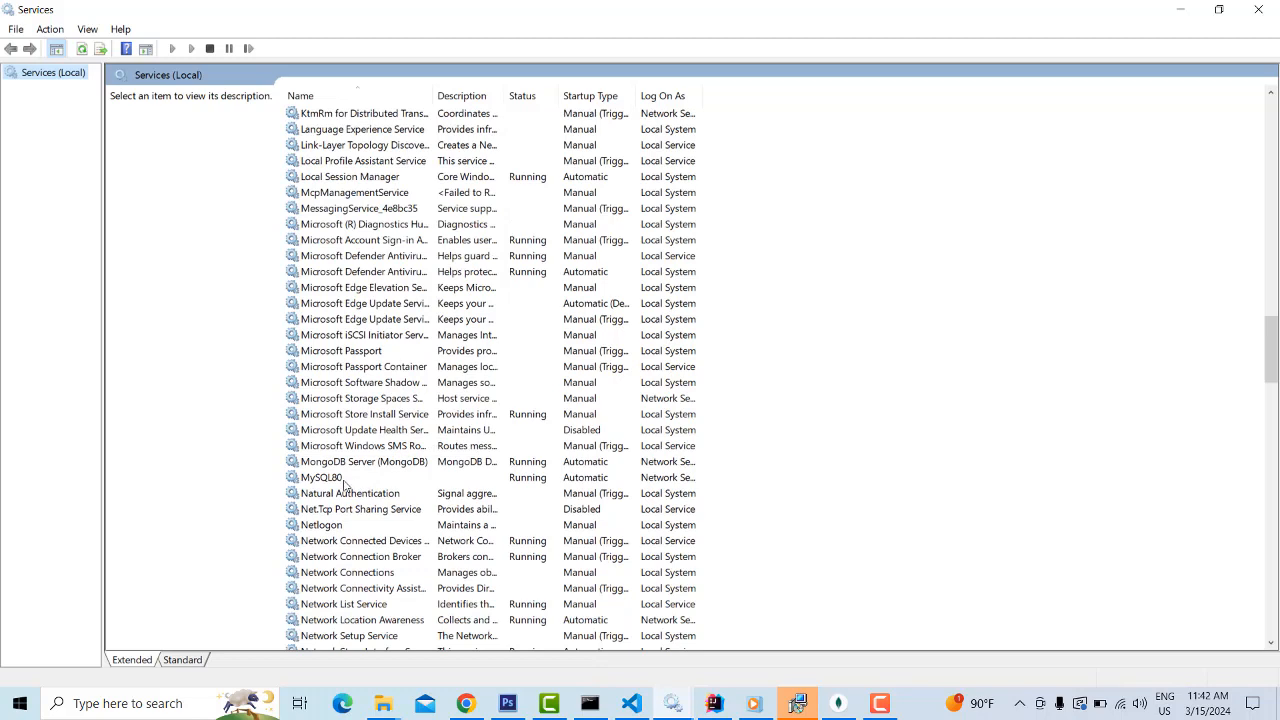
Stop the MongoDB Server (MongoDB) service.
{"action": "left_click", "coordinate": [330, 478]}
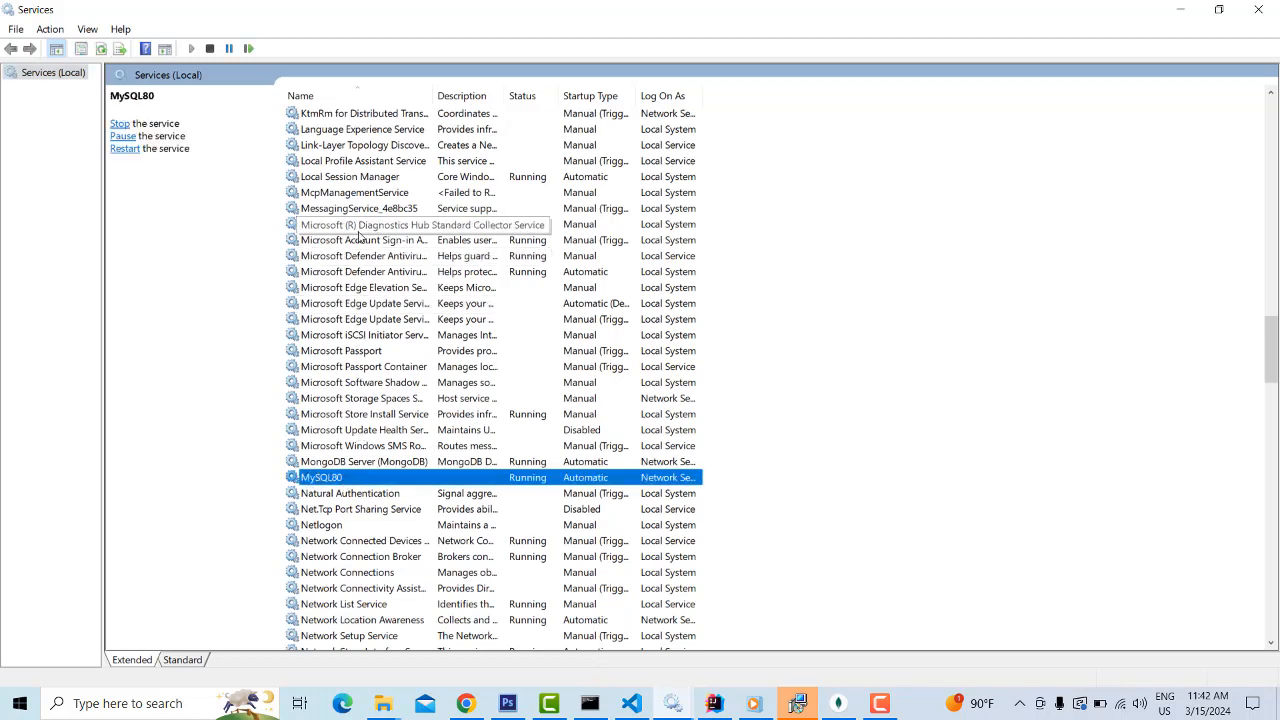
{"action": "left_click", "coordinate": [343, 462]}
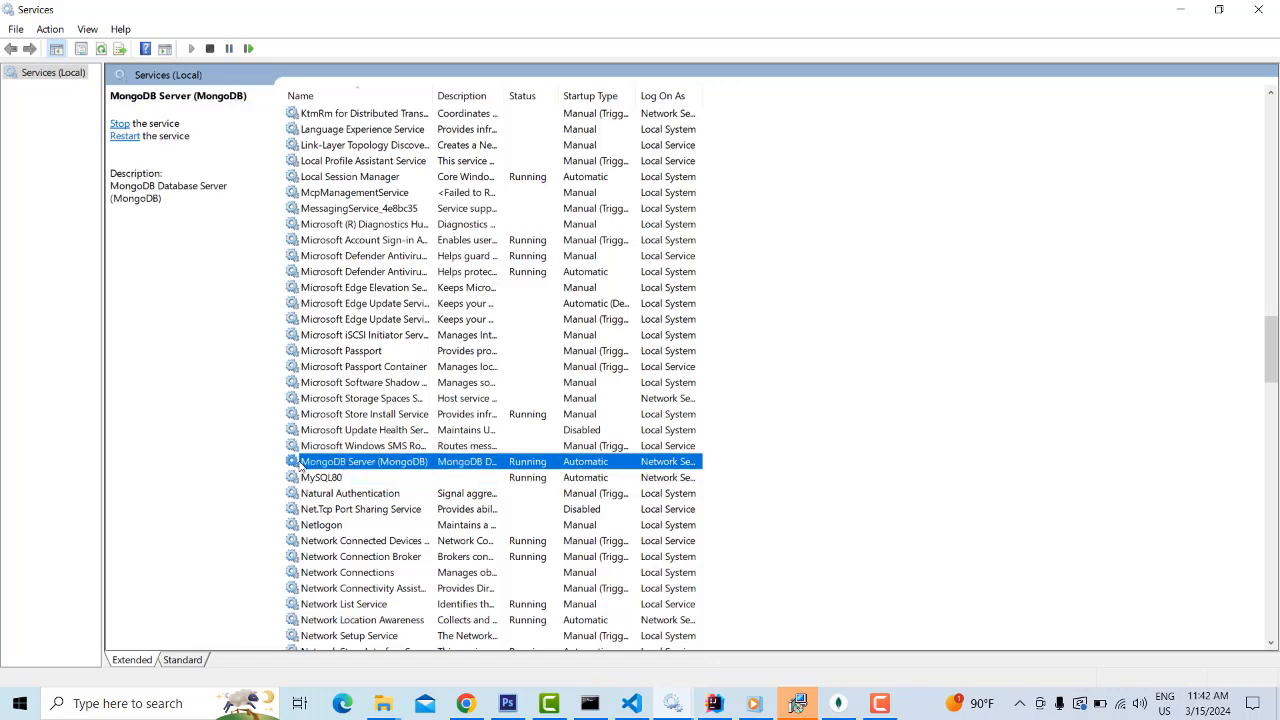
{"action": "right_click", "coordinate": [385, 470]}
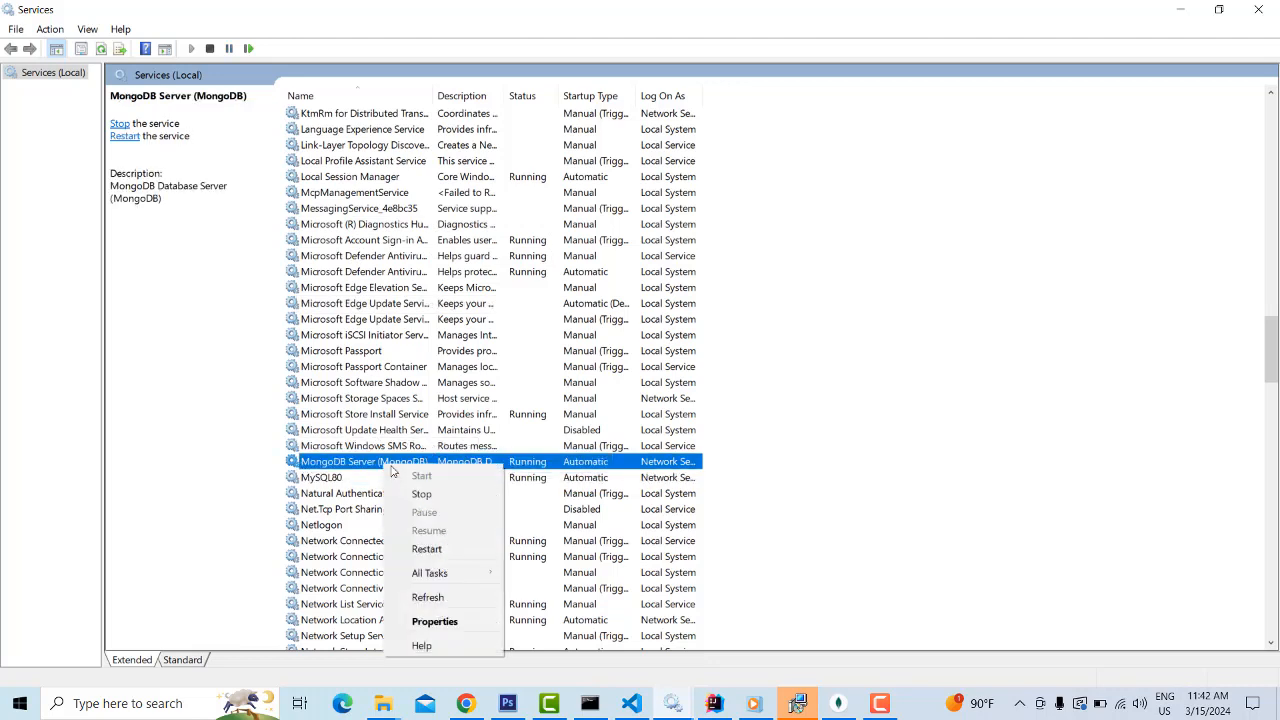
{"action": "left_click", "coordinate": [438, 489]}
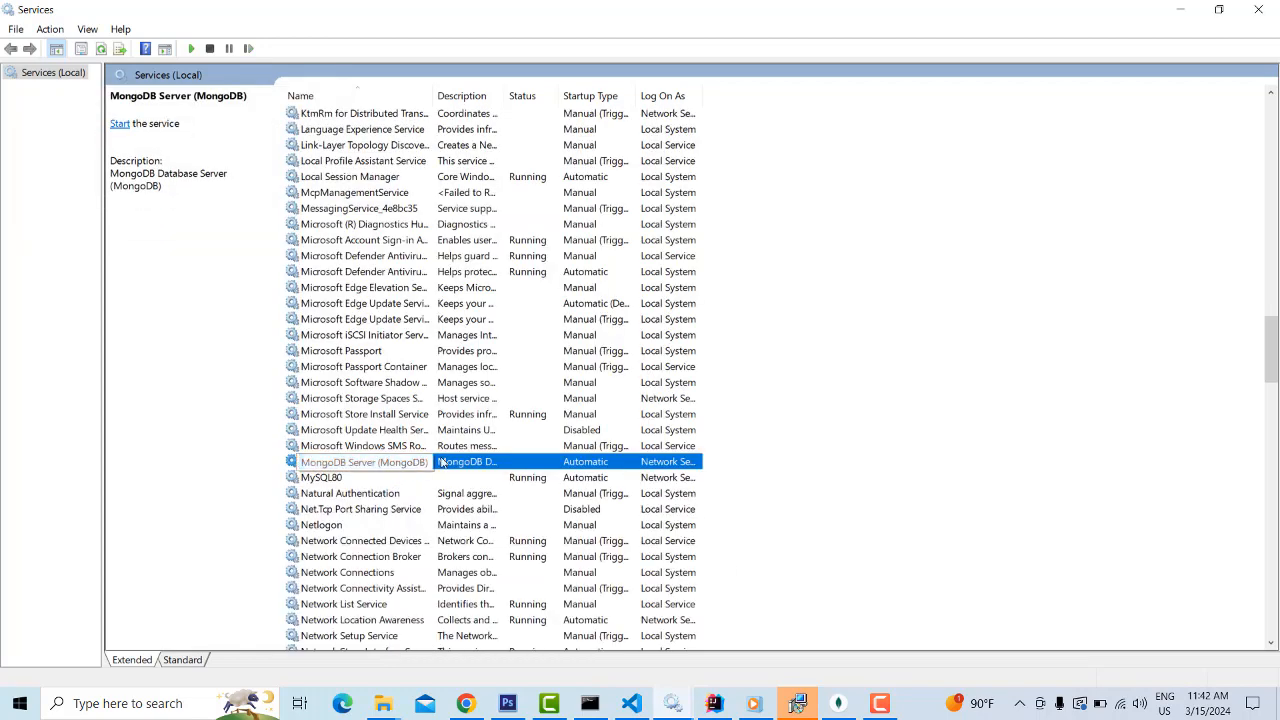
Close and reopen MongoDB Compass, and try to connect to mongodb://localhost:27017/ with the database service stopped.
{"action": "left_click", "coordinate": [838, 703]}
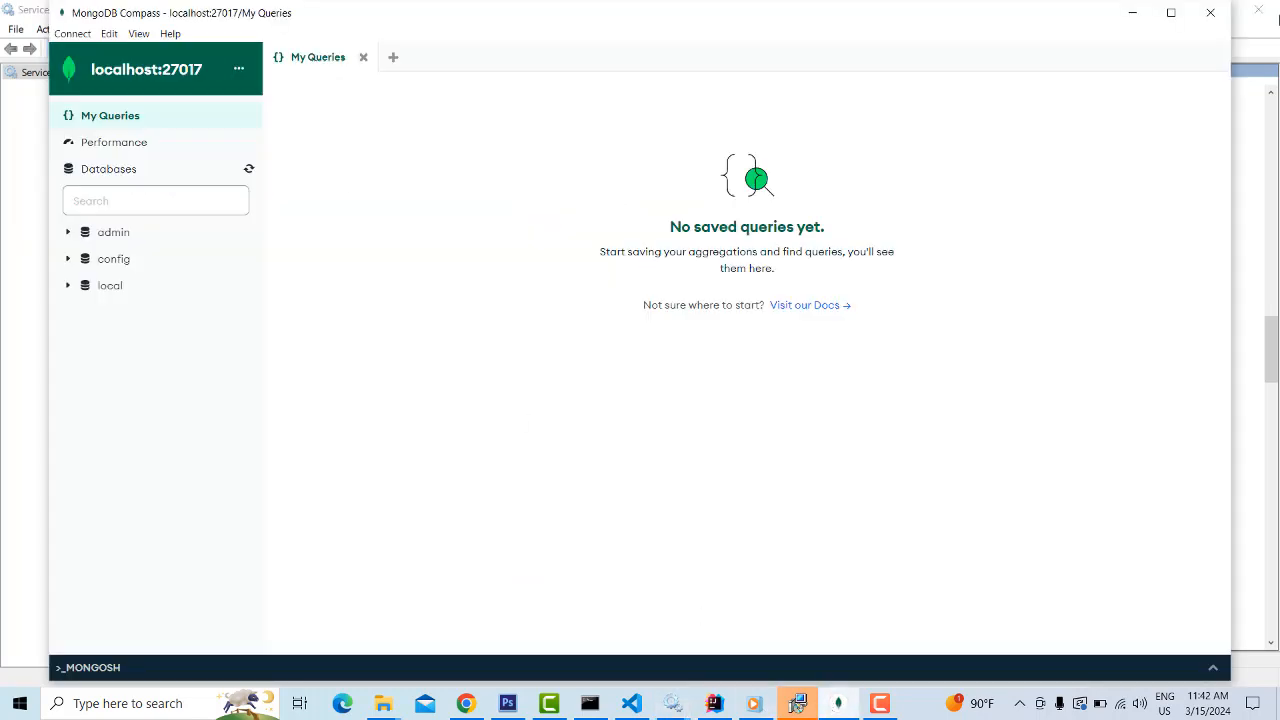
{"action": "left_click", "coordinate": [1210, 12]}
{"action": "left_click", "coordinate": [127, 703]}
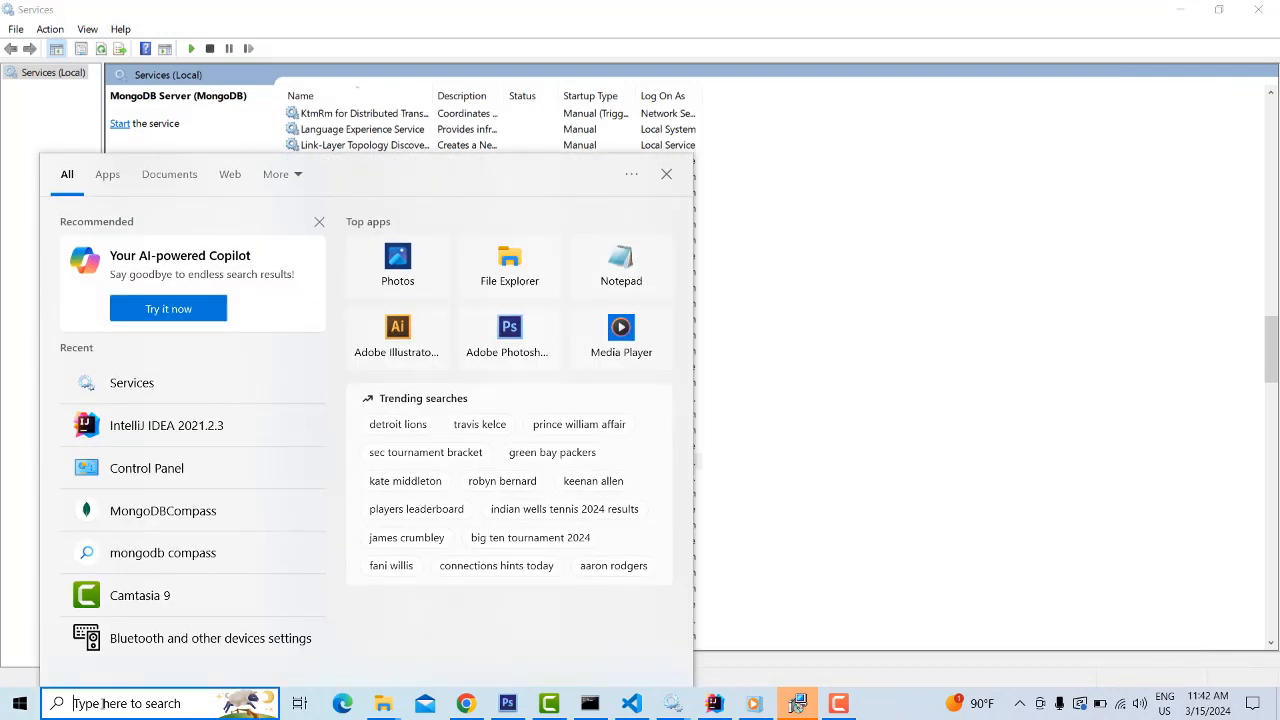
{"action": "left_click", "coordinate": [158, 510]}
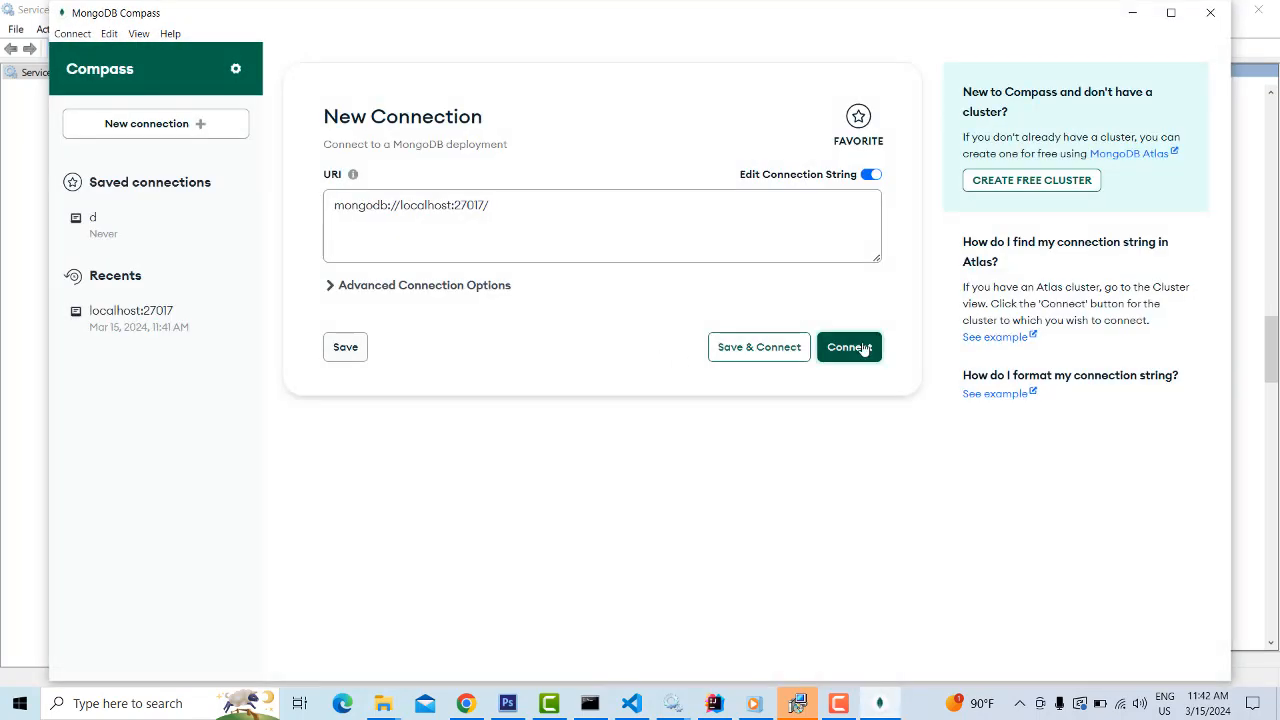
{"action": "left_click", "coordinate": [864, 348]}
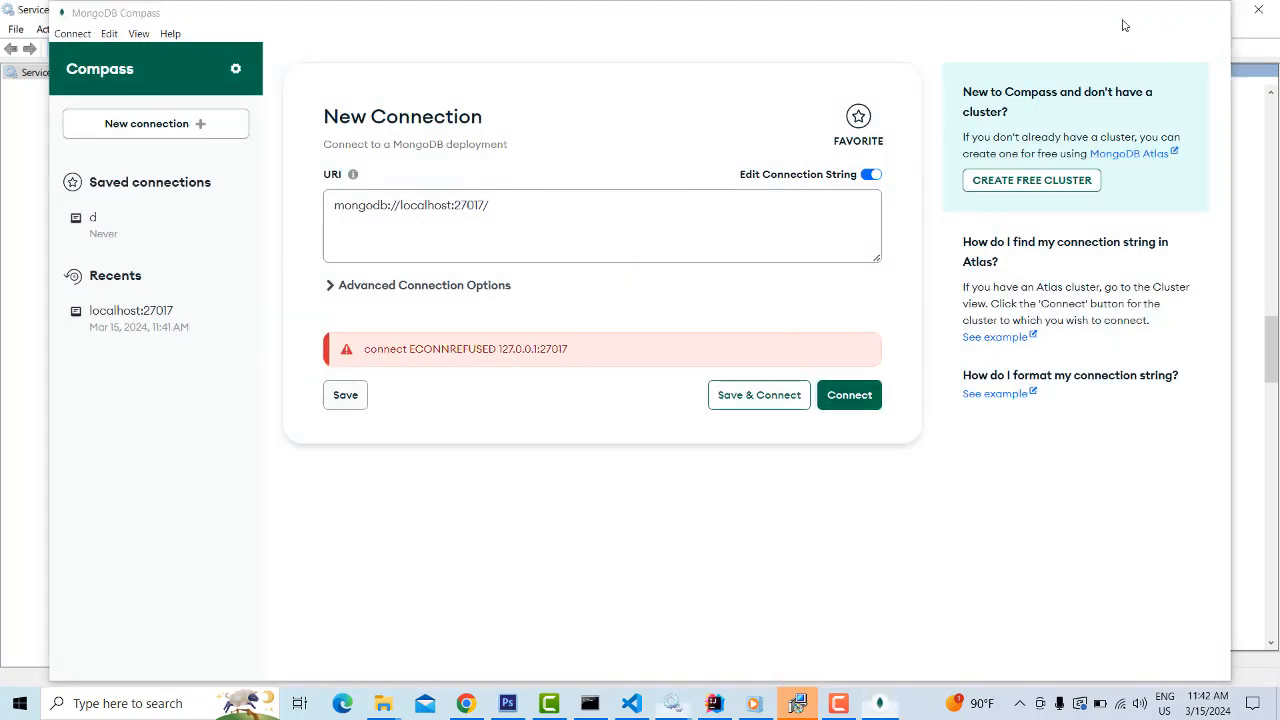
Minimize MongoDB Compass and start the MongoDB Server (MongoDB) service in the Services console.
{"action": "left_click", "coordinate": [1132, 13]}
{"action": "right_click", "coordinate": [427, 461]}
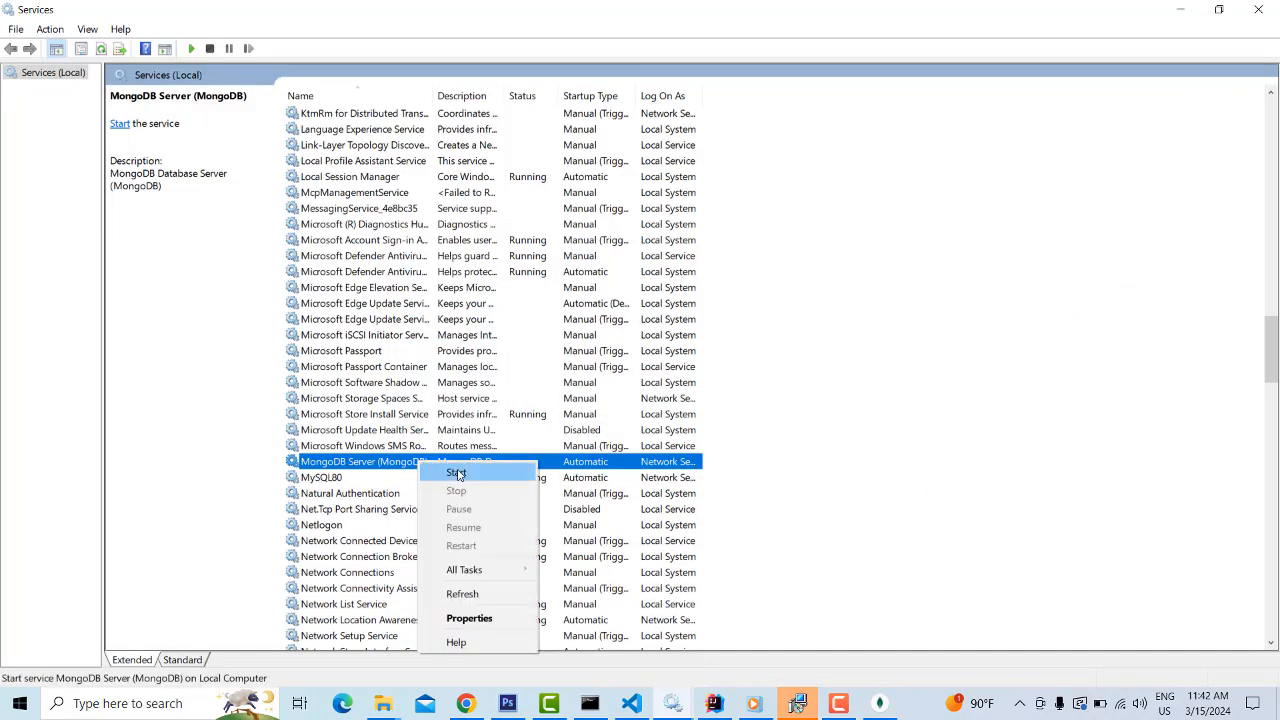
{"action": "left_click", "coordinate": [458, 475]}
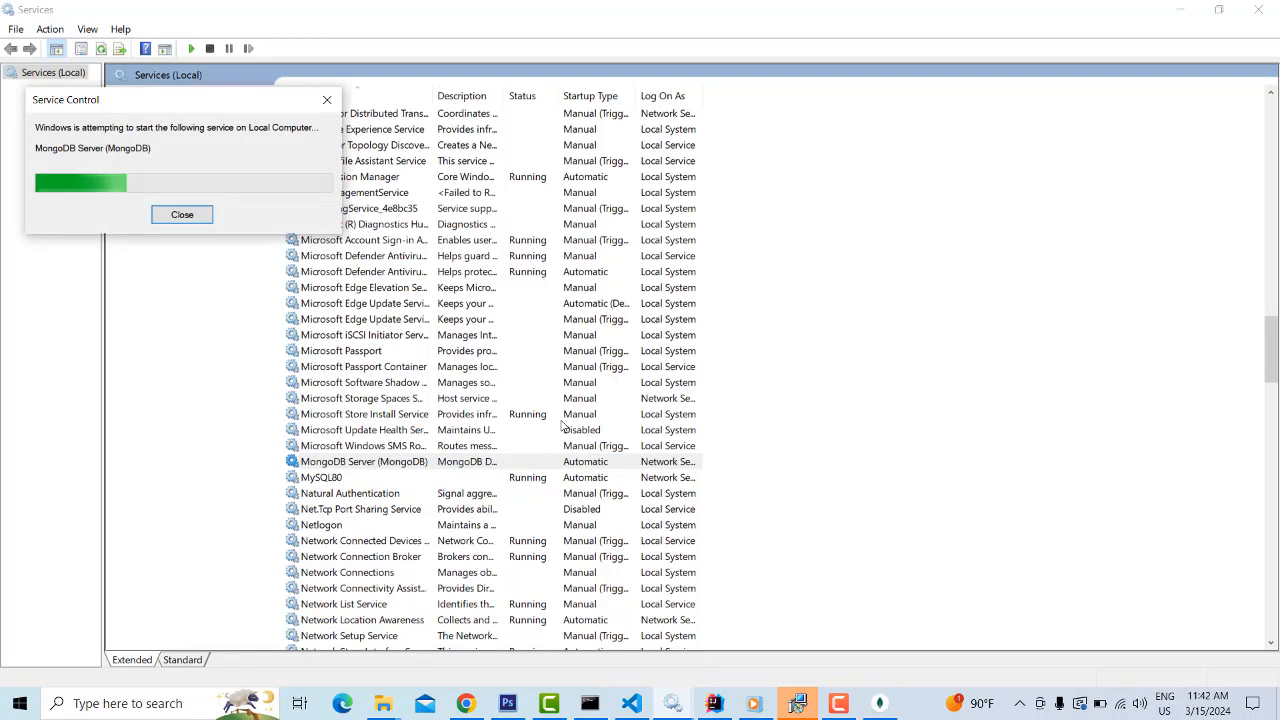
Switch back to MongoDB Compass and reconnect to the local server at mongodb://localhost:27017/.
{"action": "left_click", "coordinate": [879, 703]}
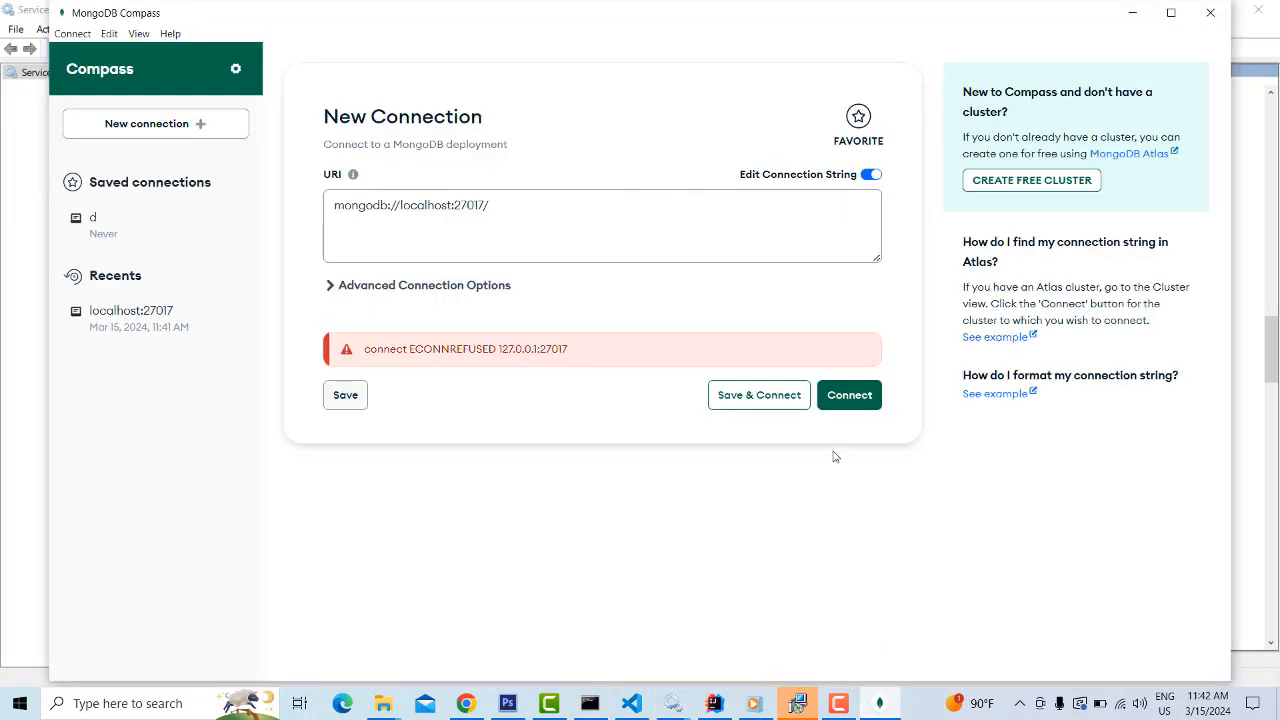
{"action": "left_click", "coordinate": [836, 398]}
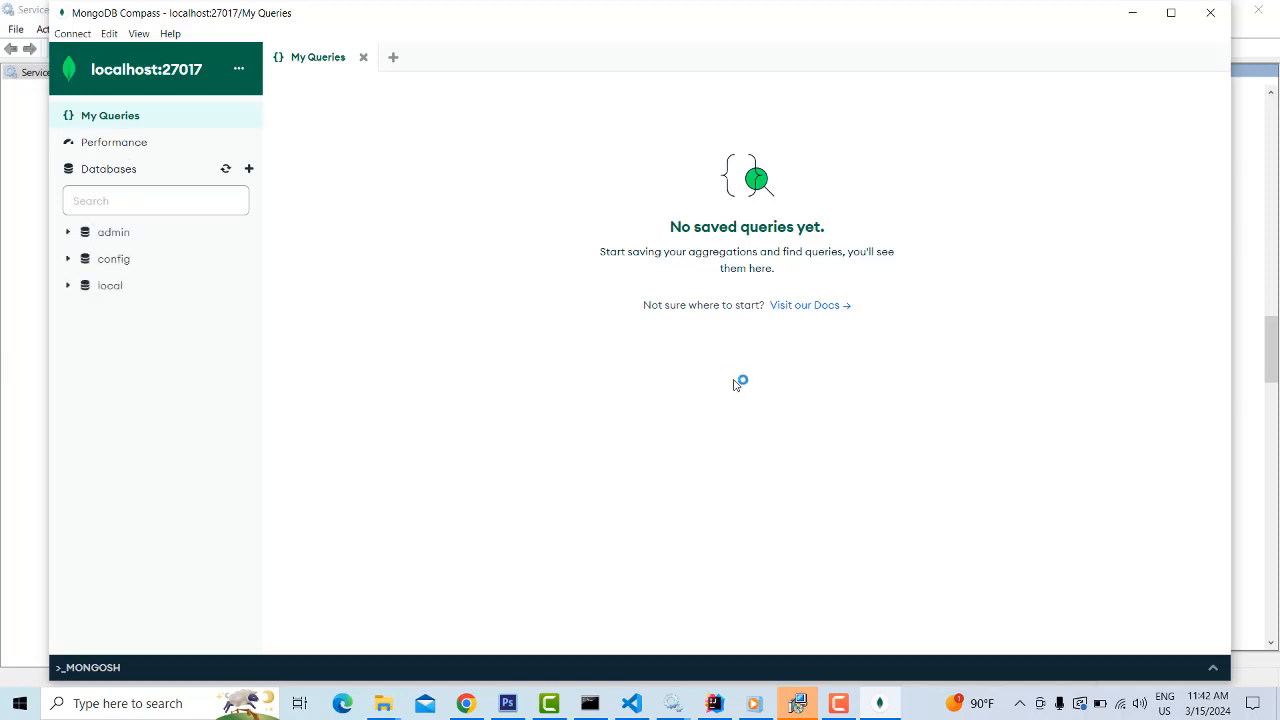
{"action": "left_click", "coordinate": [838, 703]}
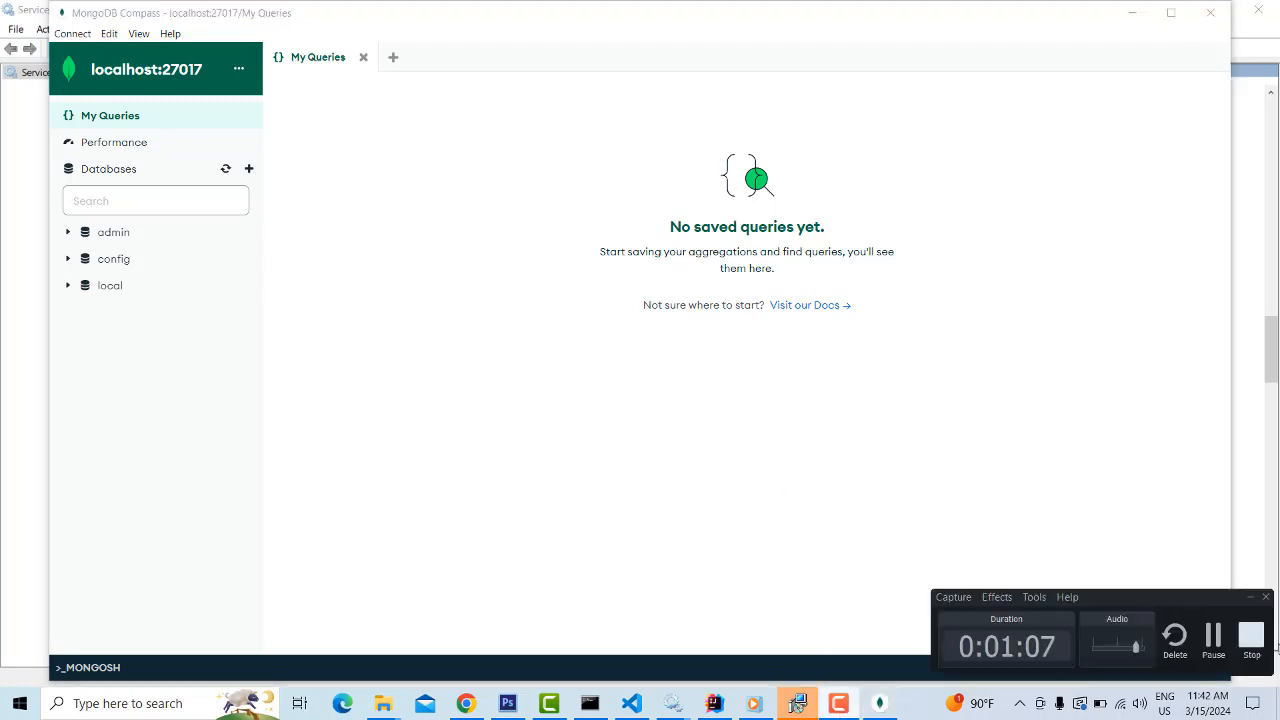